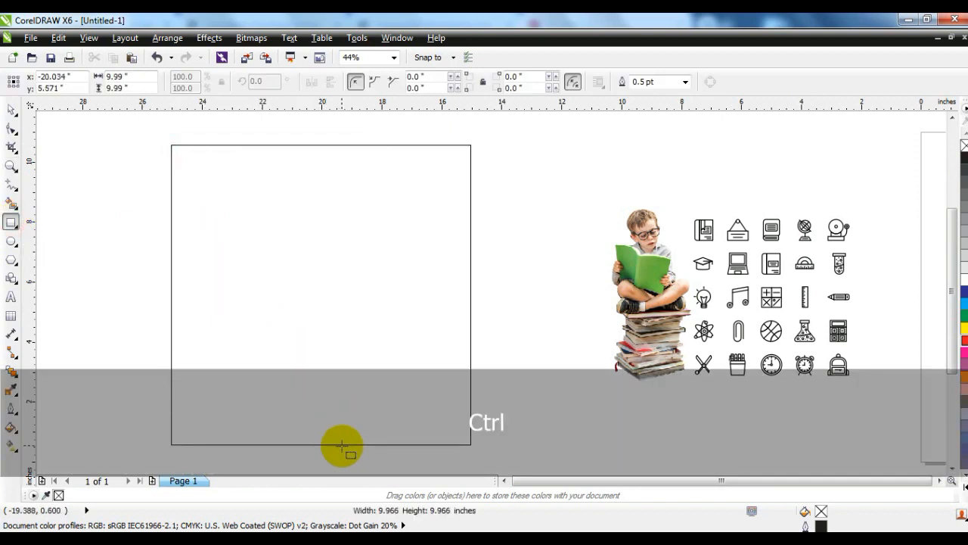
Draw a square about 10.42 inches wide and fill it with dark green C86 M39 Y100 K39
click(10, 109)
drag(330, 303, 353, 304)
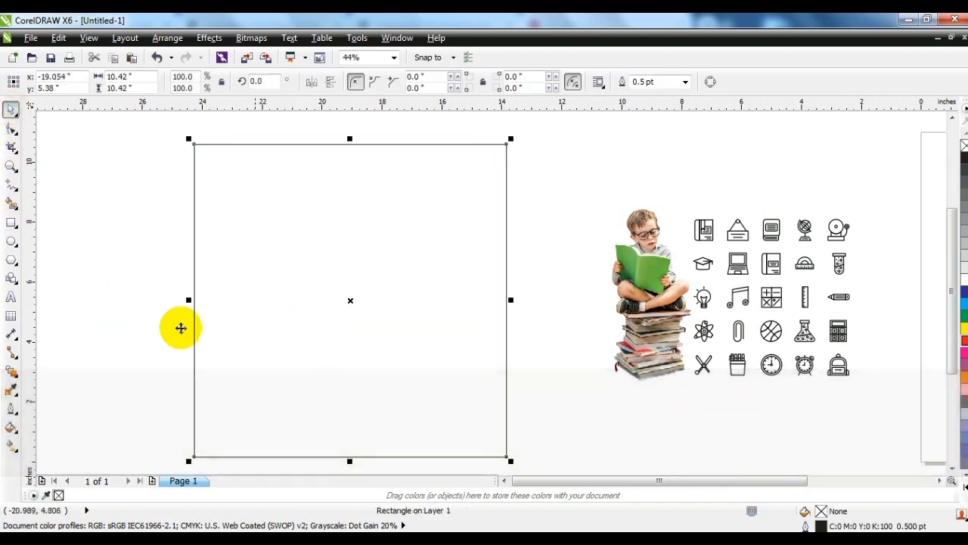
click(17, 430)
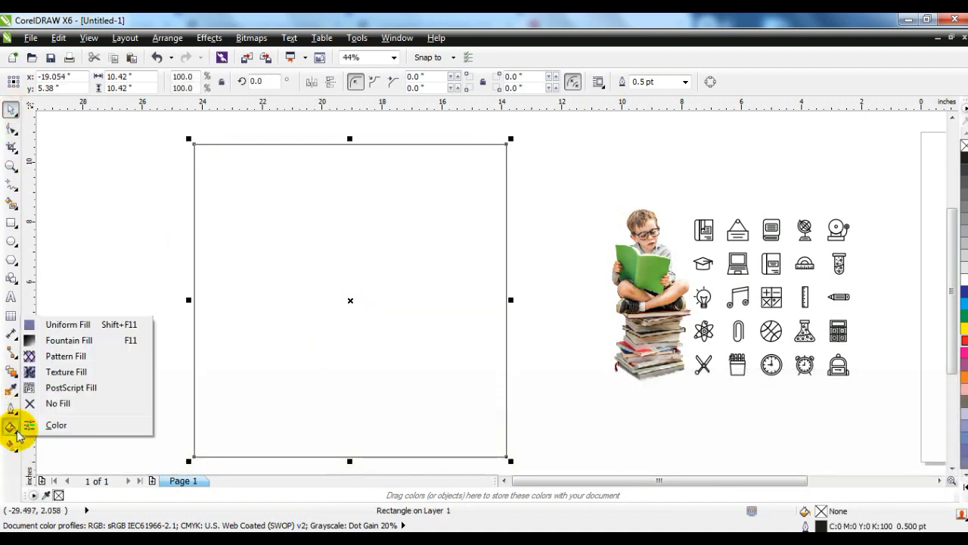
click(51, 325)
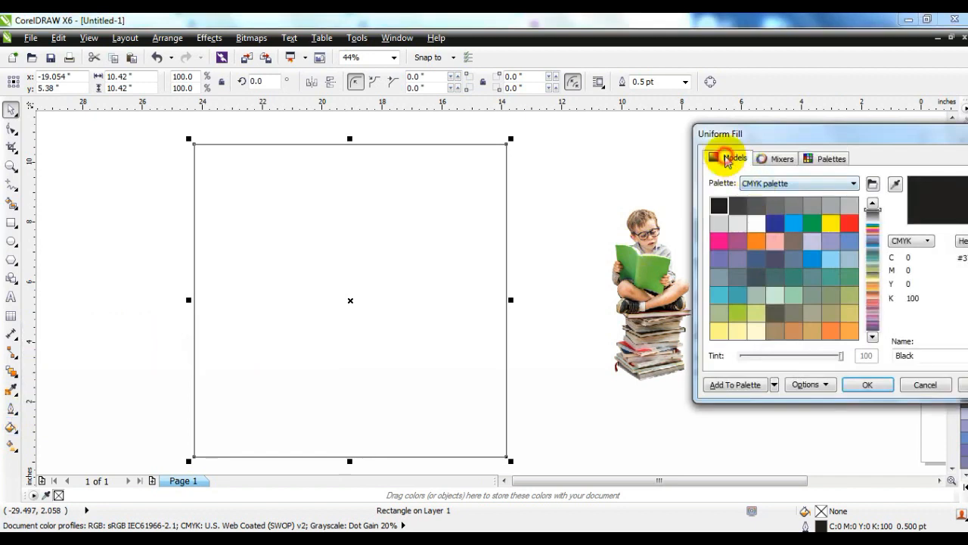
click(727, 159)
drag(874, 204, 875, 298)
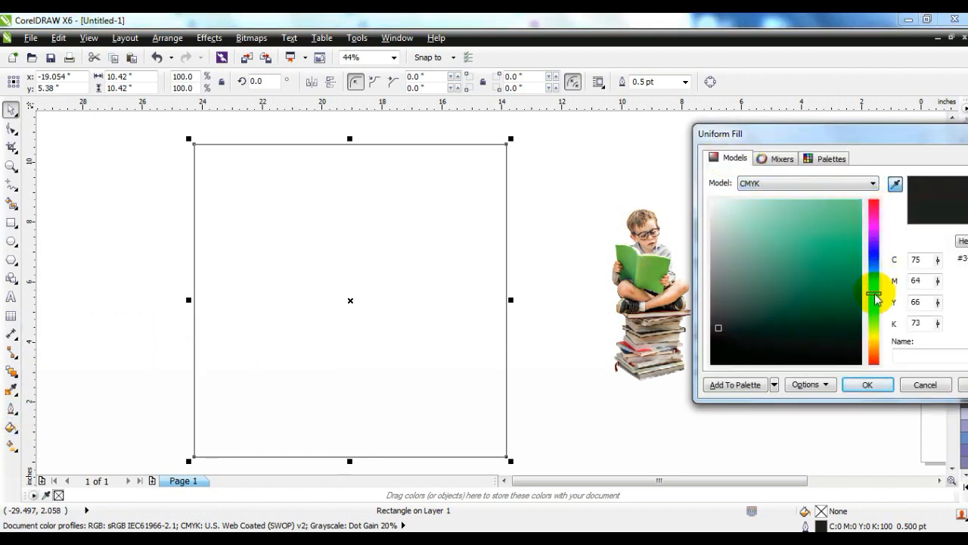
click(841, 305)
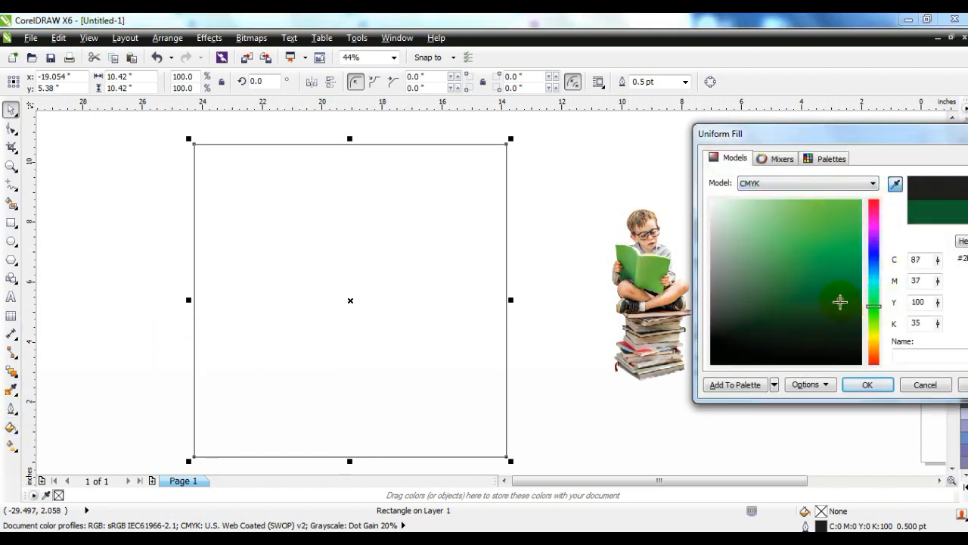
click(868, 385)
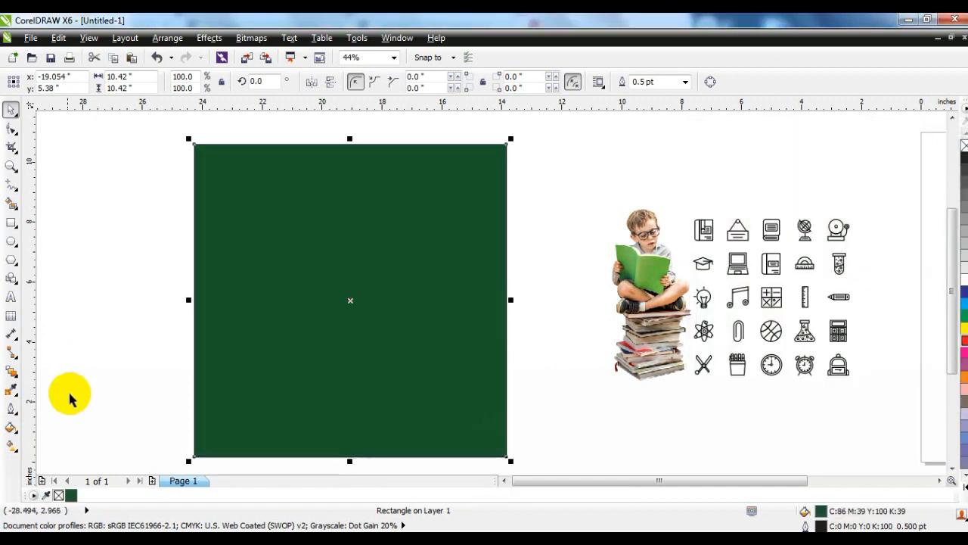
Apply lighter green C86 M18 Y100 K5 to the square to store it in the document palette, and restore the dark green fill
click(11, 409)
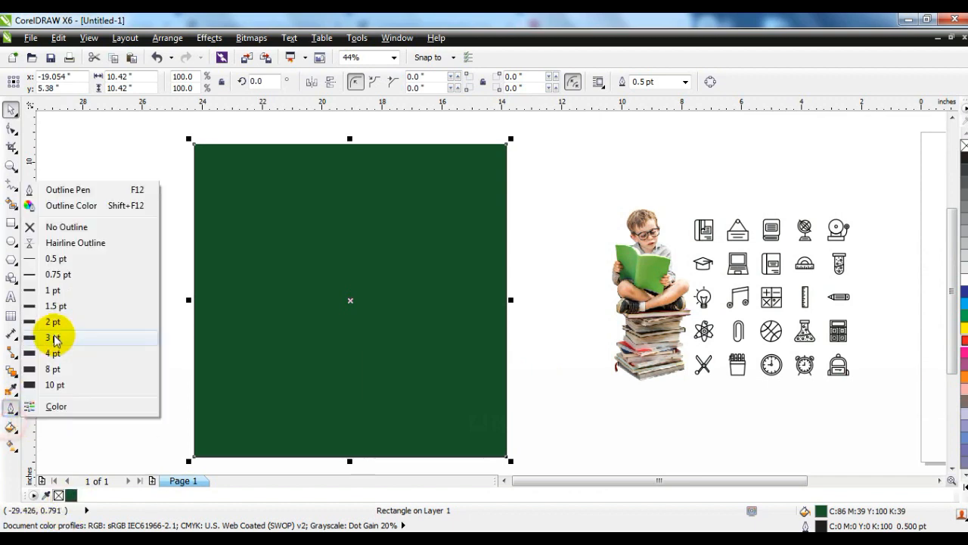
click(11, 427)
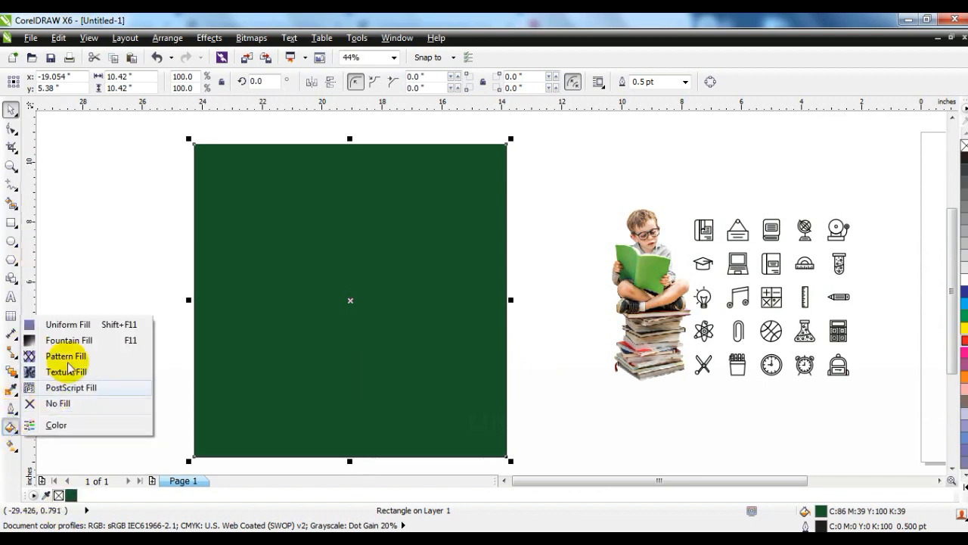
click(72, 324)
click(732, 157)
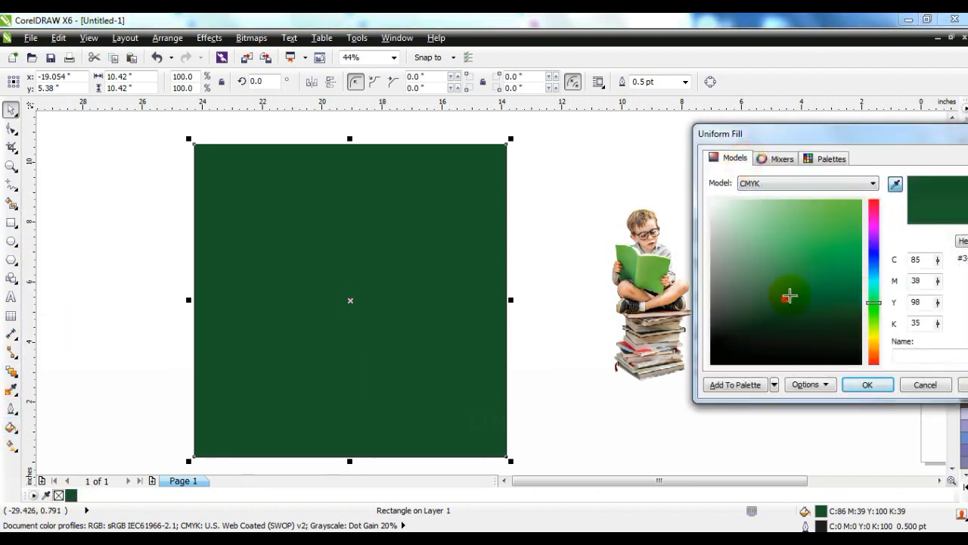
drag(789, 296, 821, 269)
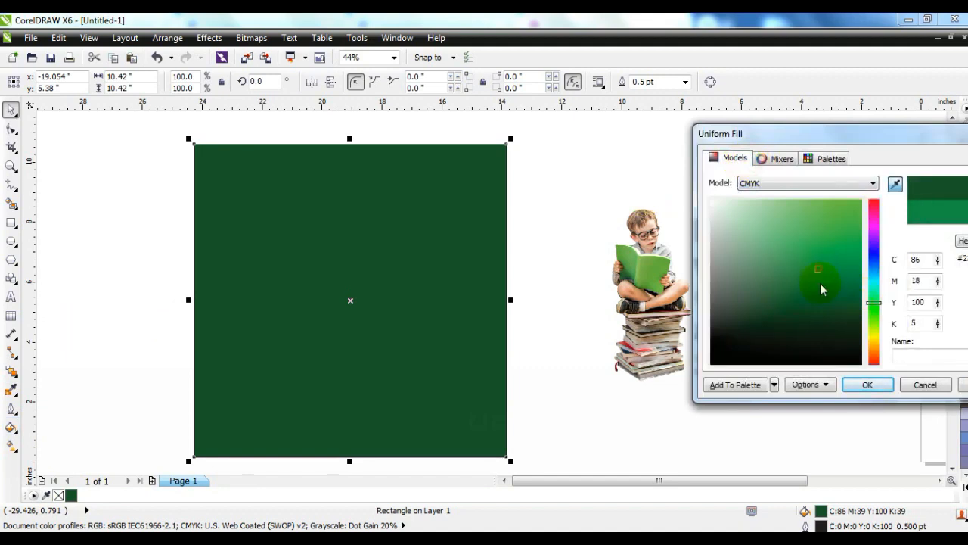
click(857, 392)
click(573, 380)
click(444, 351)
click(69, 494)
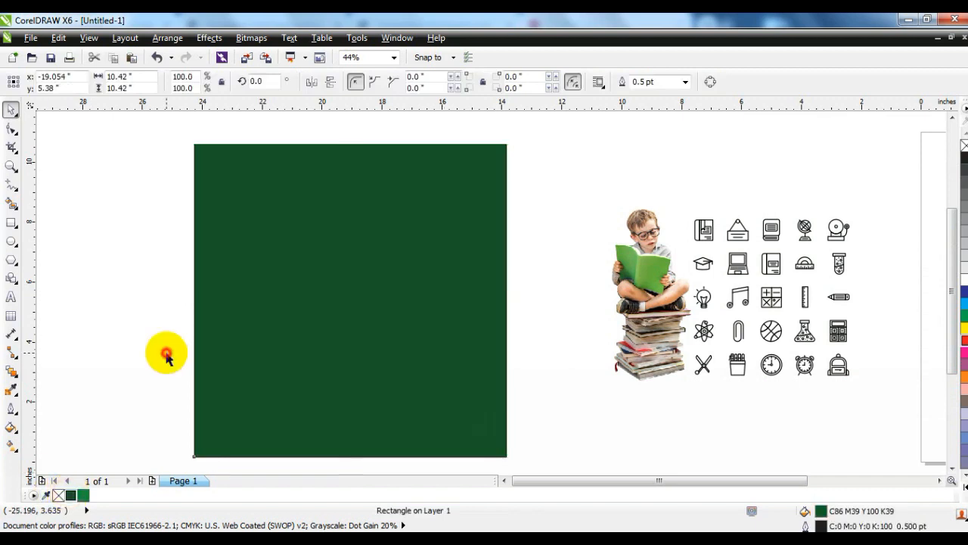
click(167, 355)
click(504, 480)
click(505, 480)
click(504, 481)
click(504, 480)
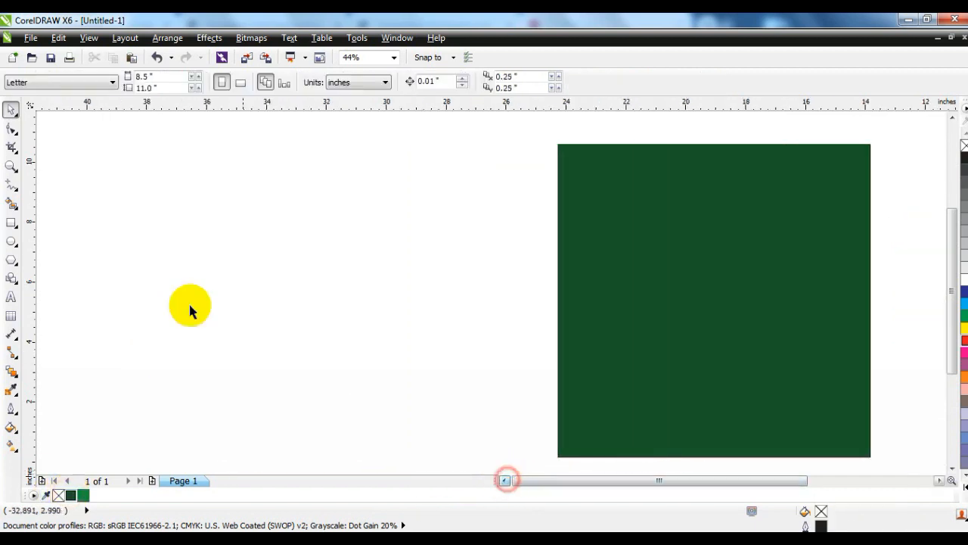
click(12, 223)
drag(109, 233, 391, 271)
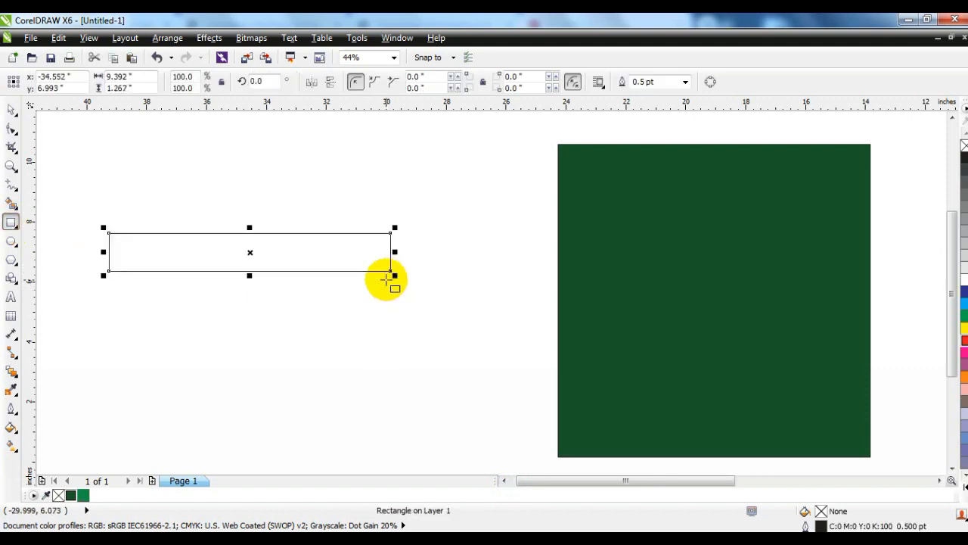
key(Delete)
Draw a wide polygon in the empty area beside the green square and set its number of sides to 3
click(11, 260)
drag(110, 250, 404, 294)
click(385, 79)
click(386, 78)
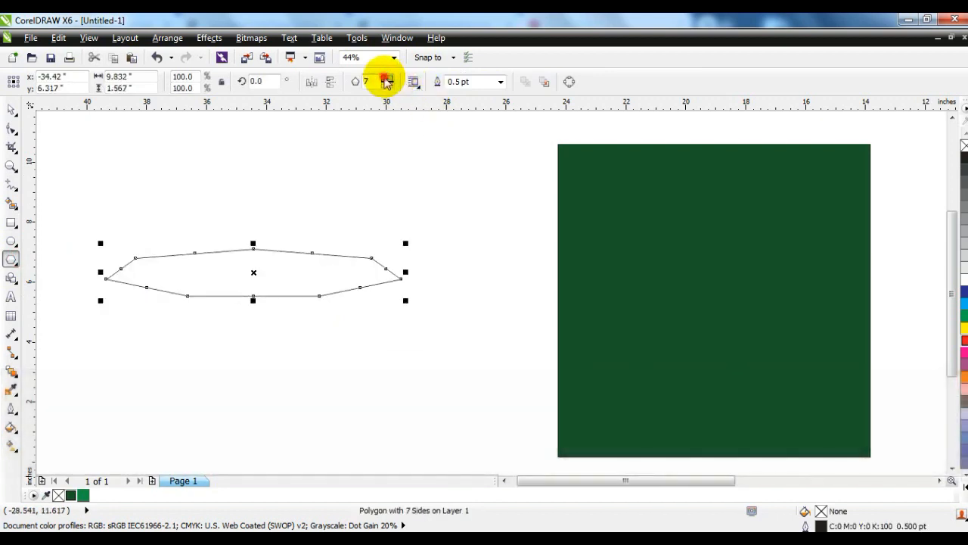
click(386, 85)
click(386, 85)
click(386, 85)
click(387, 86)
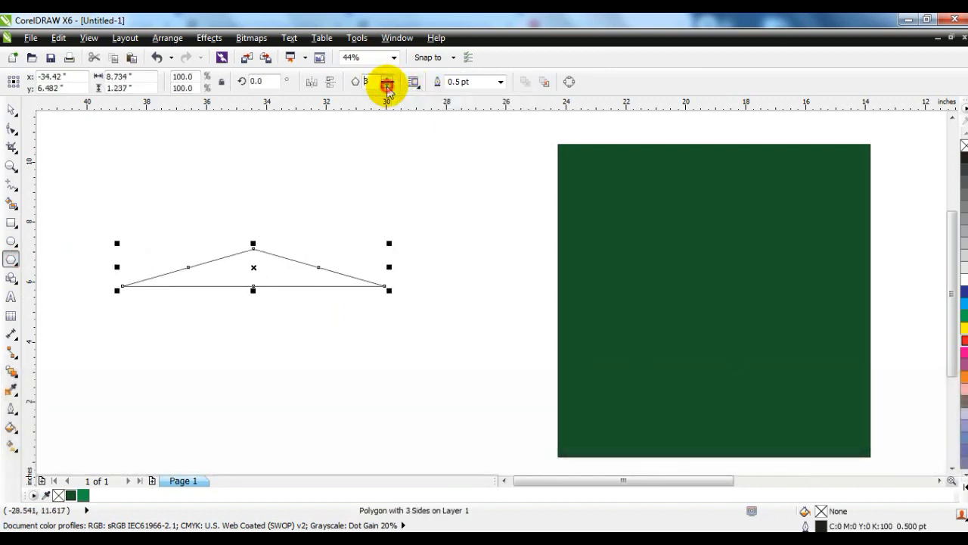
Rotate the triangle to 90° and reshape it into a thin horizontal ray about 8.2 inches long and 0.615 inches high
click(12, 110)
drag(253, 290, 253, 367)
click(254, 269)
drag(390, 371, 359, 266)
click(267, 194)
drag(254, 131, 253, 258)
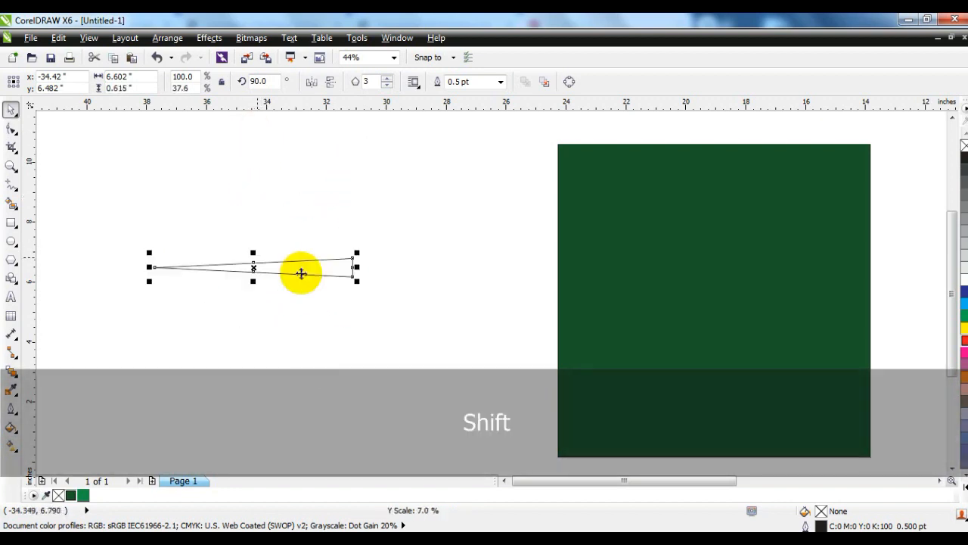
click(361, 272)
drag(360, 267, 416, 270)
Place the thin triangle on the green square so its wide end meets the square's right edge
drag(318, 268, 758, 281)
click(757, 316)
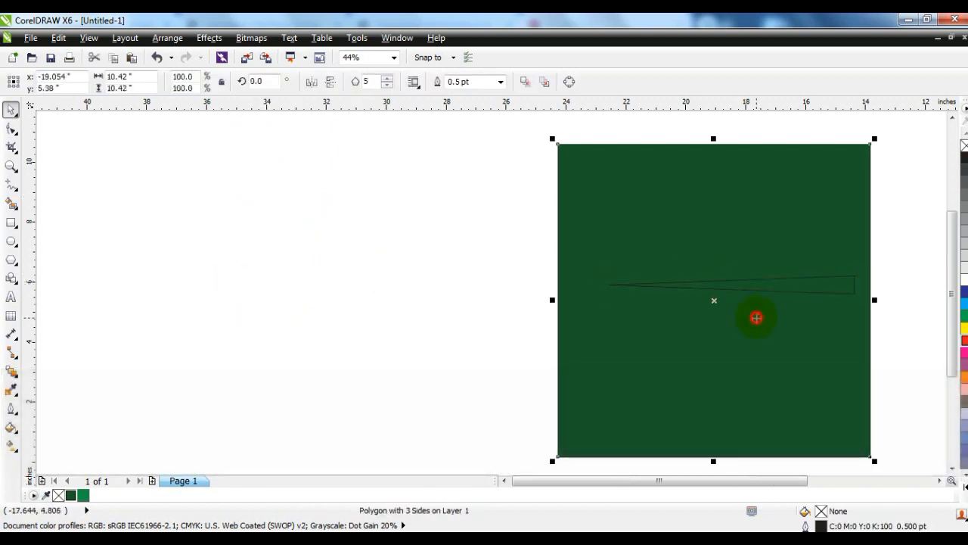
key(shift+F2)
key(Escape)
click(566, 283)
drag(566, 283, 579, 298)
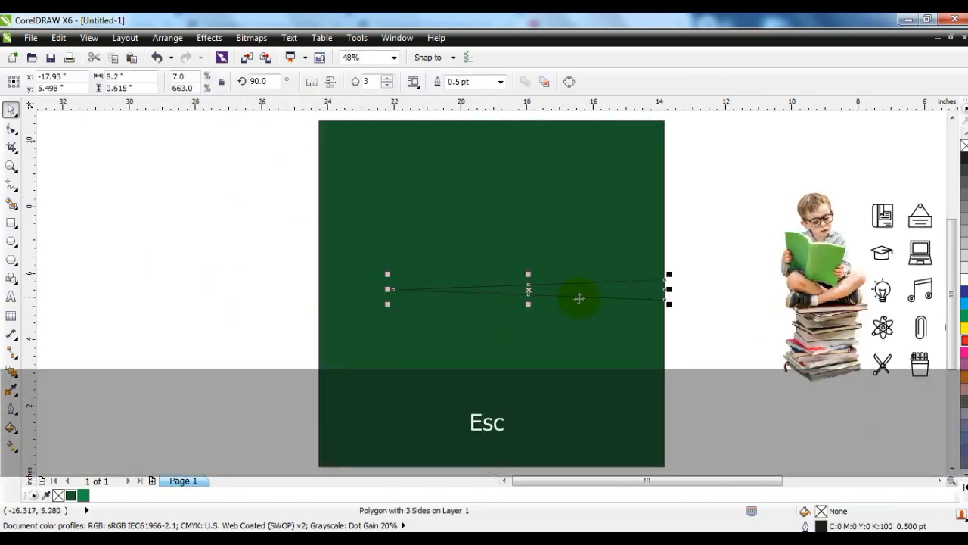
Fill the thin triangle with the lighter green C86 M18 Y100 K5 and remove its outline
click(83, 496)
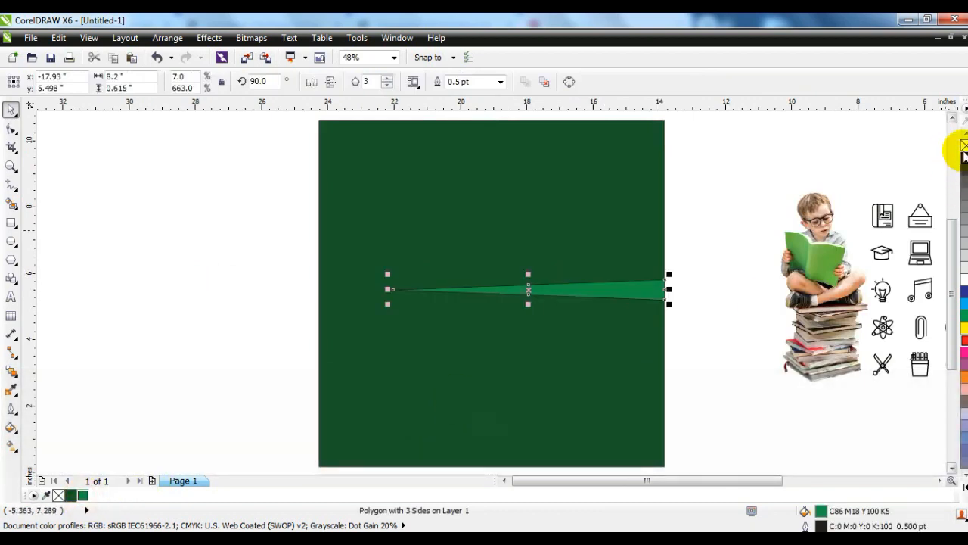
right_click(963, 146)
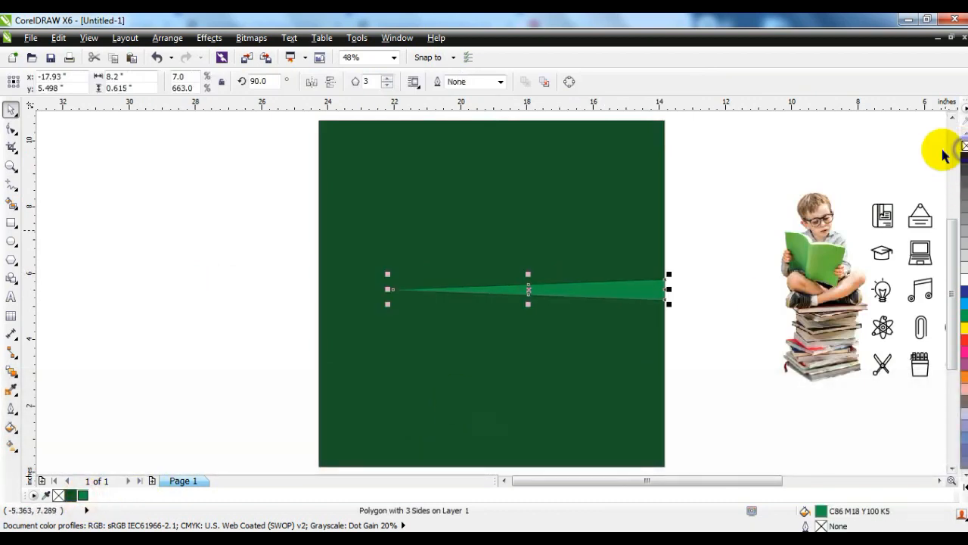
click(15, 390)
Apply a linear transparency along the ray so that it fades out toward its wide end
click(16, 371)
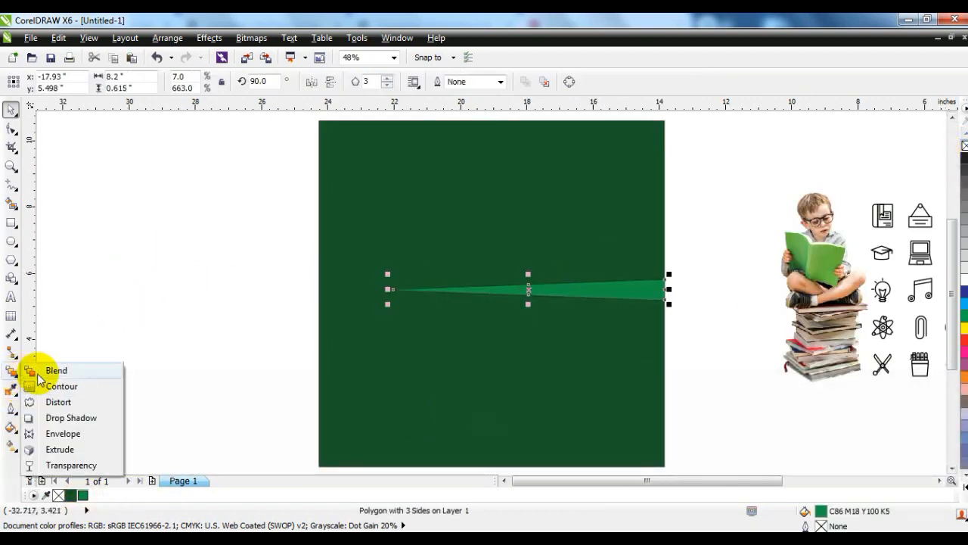
click(51, 465)
drag(392, 289, 435, 282)
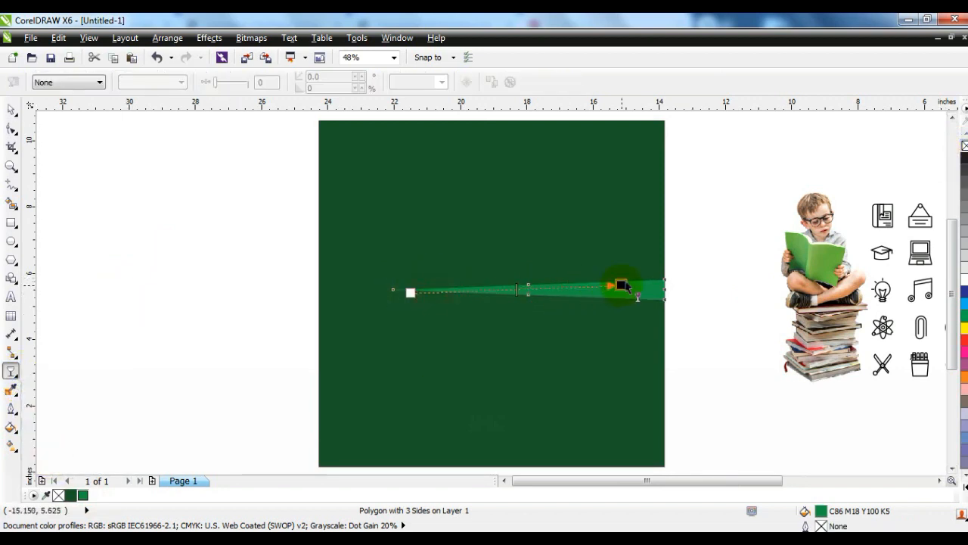
drag(625, 285, 621, 285)
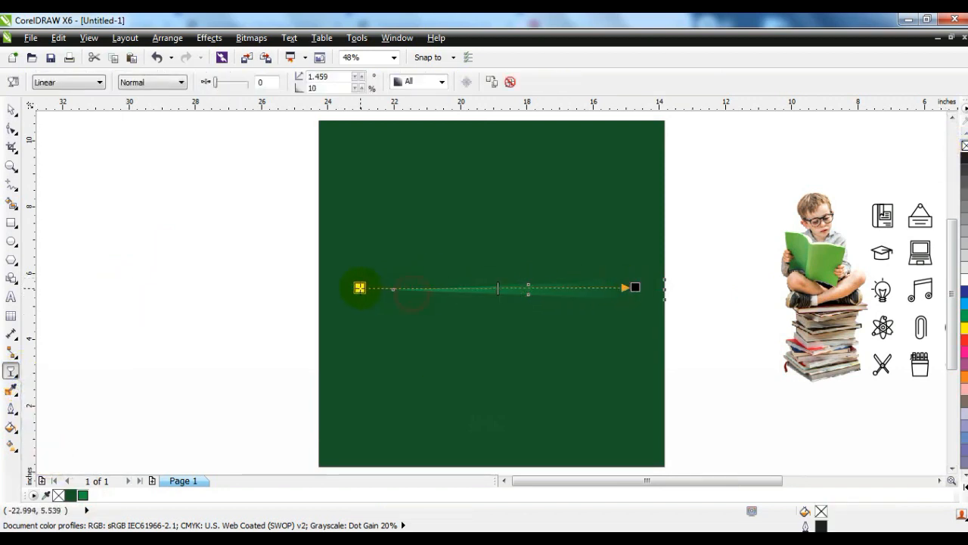
click(10, 109)
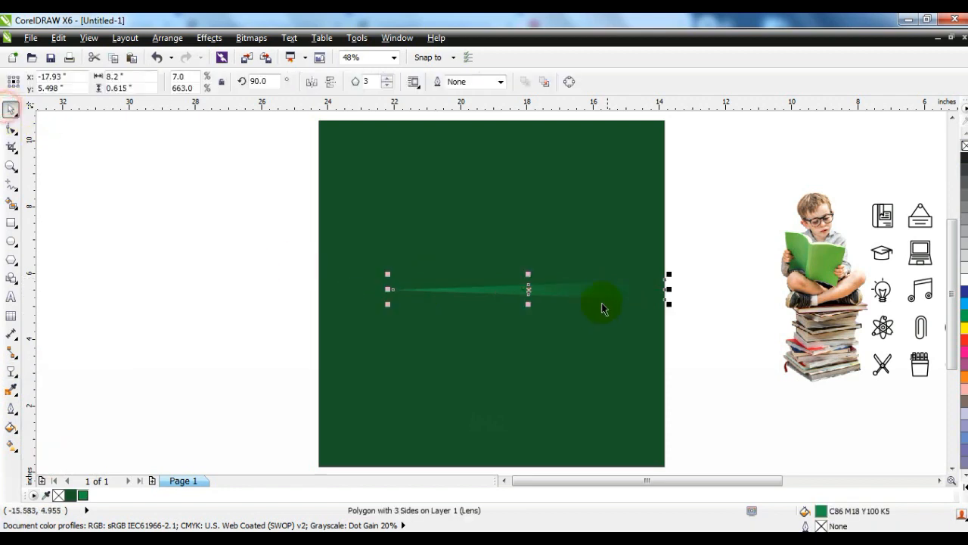
Mirror a copy of the ray to the opposite side of its tip and group the two rays
drag(671, 288, 309, 283)
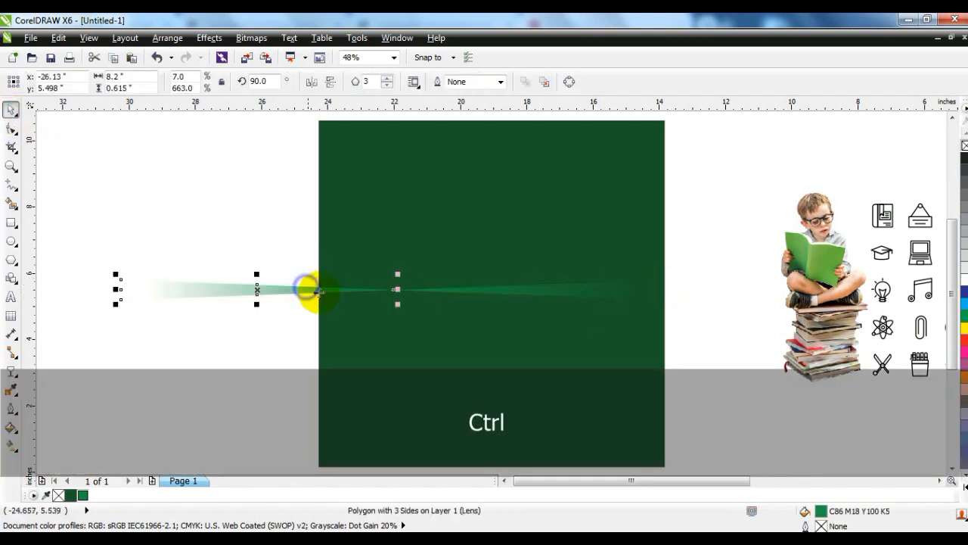
shift+click(499, 289)
click(381, 81)
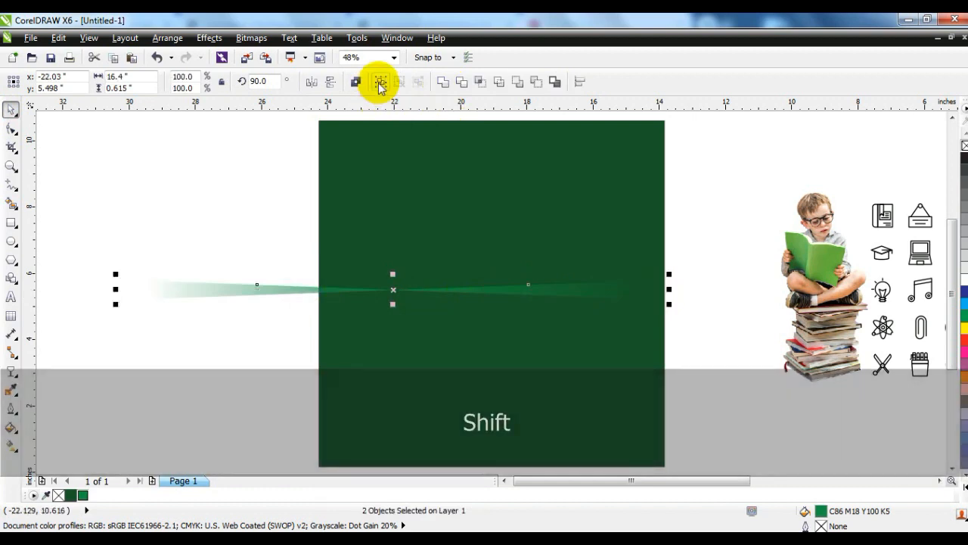
Shorten the ray pair symmetrically to about 8.88 inches wide and centre it horizontally on the square
drag(670, 289, 547, 293)
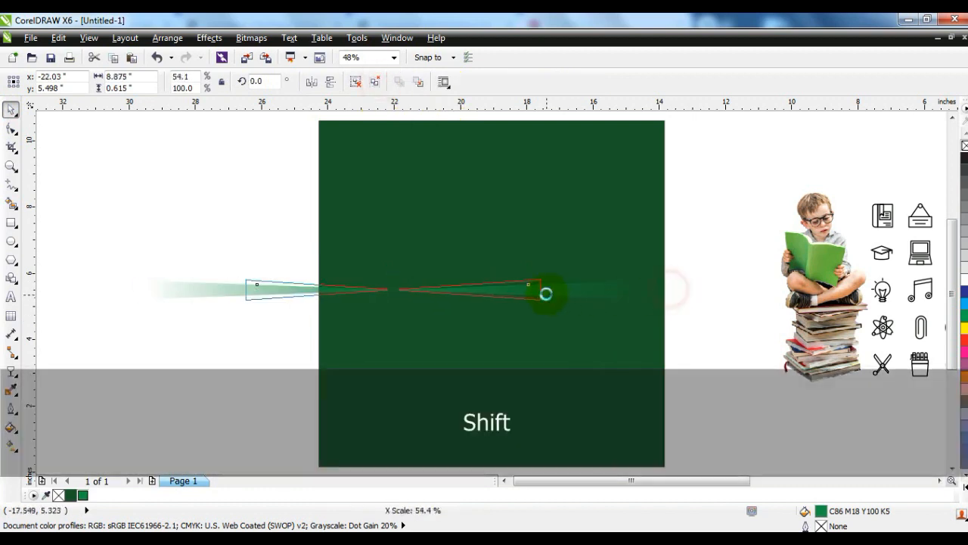
click(567, 320)
click(483, 289)
shift+click(530, 308)
key(c)
key(Escape)
Rotate a copy of the ray pair by 14° about its centre and repeat the duplication until the rays form a full circle
click(612, 290)
drag(639, 309, 640, 271)
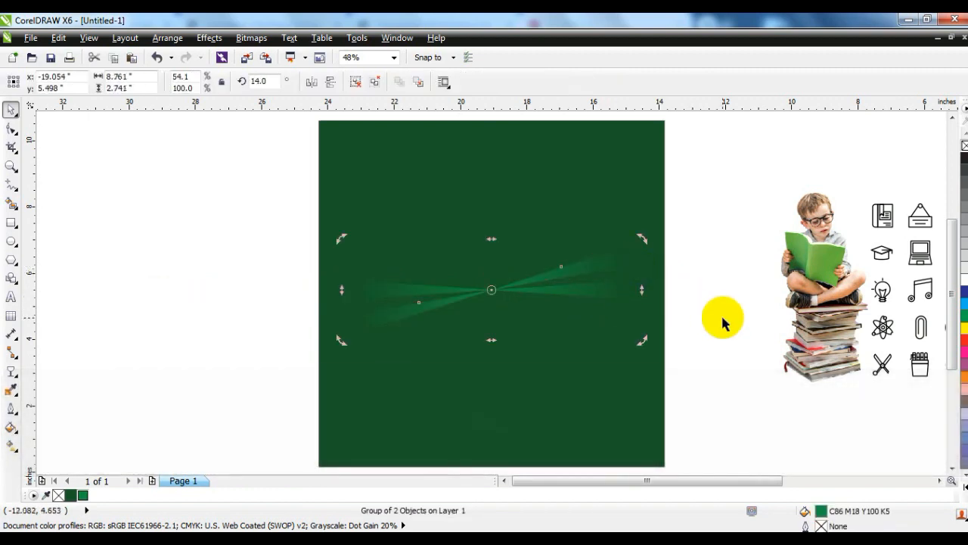
key(ctrl+r)
key(ctrl+r)
key(ctrl+r)
key(ctrl+r)
key(ctrl+r)
key(ctrl+r)
key(ctrl+r)
key(ctrl+r)
key(ctrl+r)
key(ctrl+r)
key(ctrl+r)
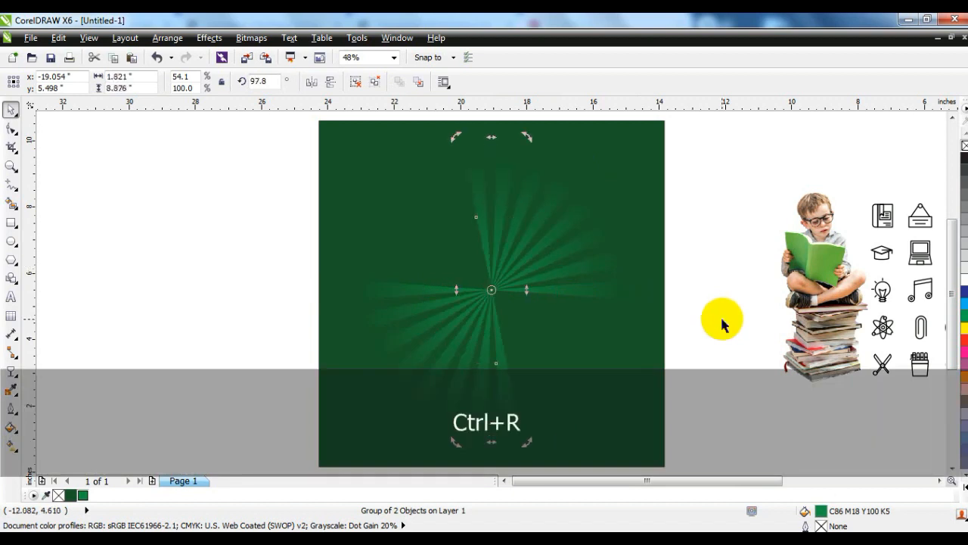
click(203, 203)
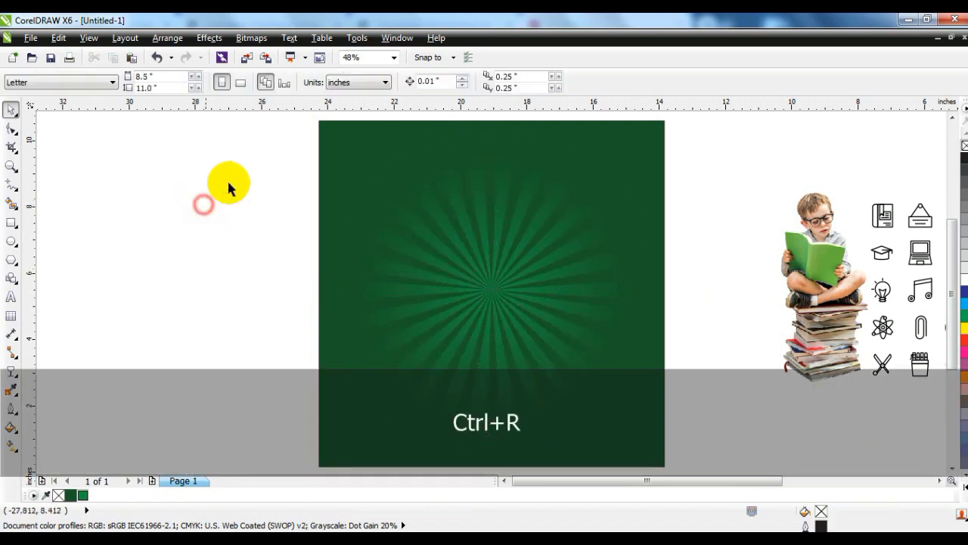
Group all the rays and align the group to the vertical centre of the green square
key(F3)
drag(245, 175, 501, 362)
drag(438, 324, 195, 319)
key(ctrl+z)
key(ctrl+g)
shift+click(320, 353)
key(e)
key(Escape)
Enlarge the sunburst group proportionally from its centre to about 15.27 by 15.3 inches, extending past the square's edges
click(406, 276)
drag(485, 185, 561, 135)
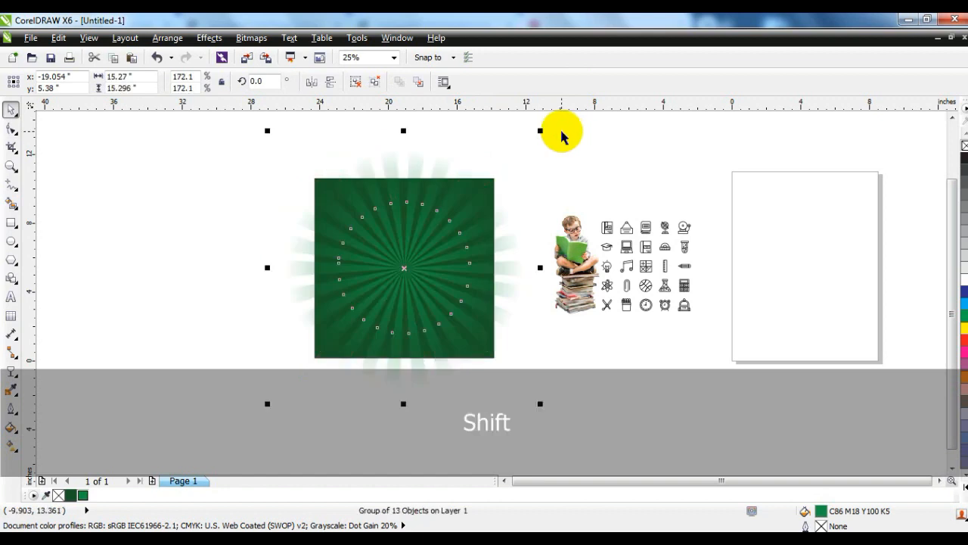
key(shift+F2)
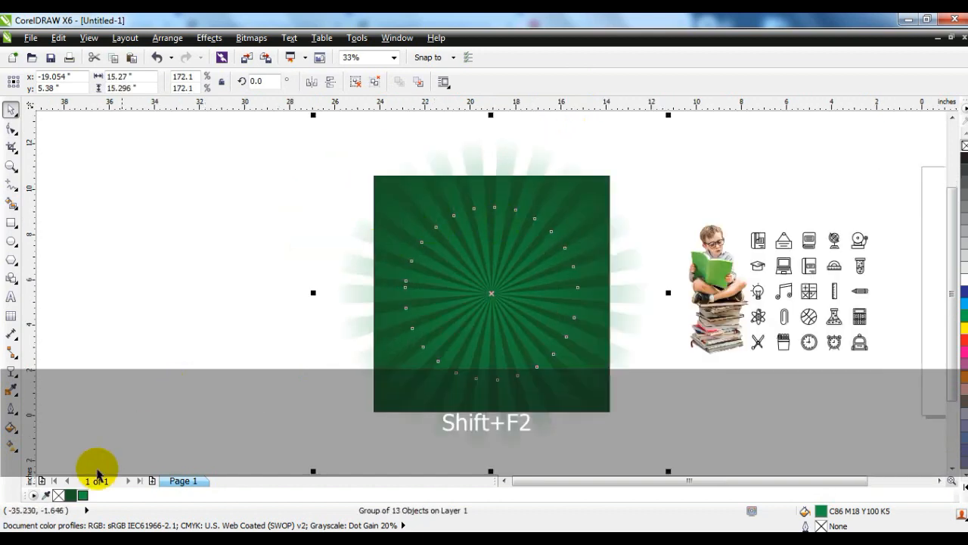
Change the sunburst group's uniform fill to green C91 M27 Y100 K14
click(12, 428)
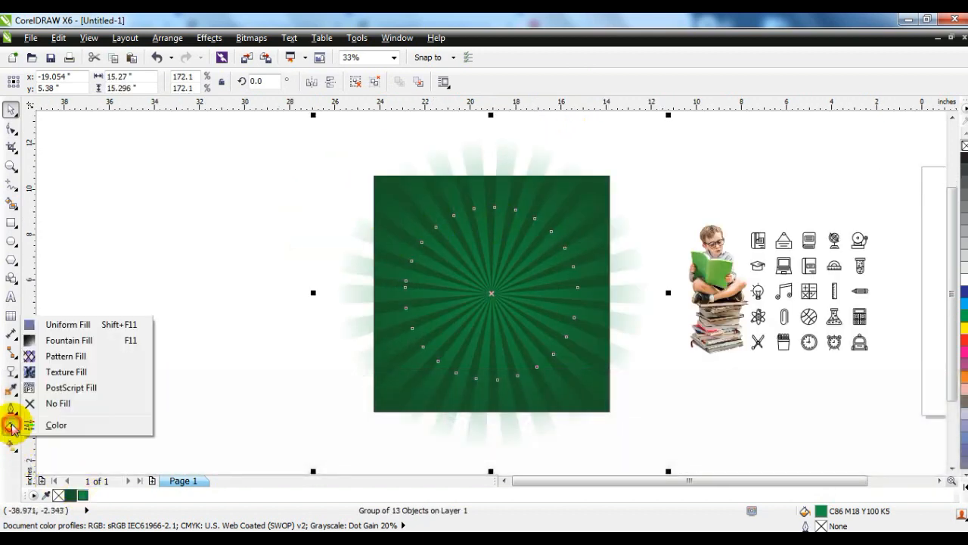
click(69, 325)
click(730, 158)
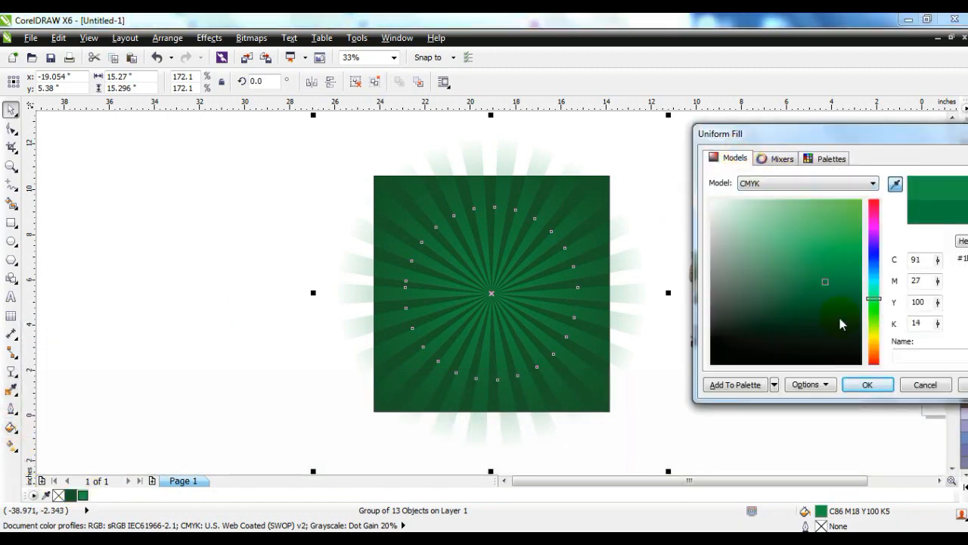
click(863, 385)
click(649, 406)
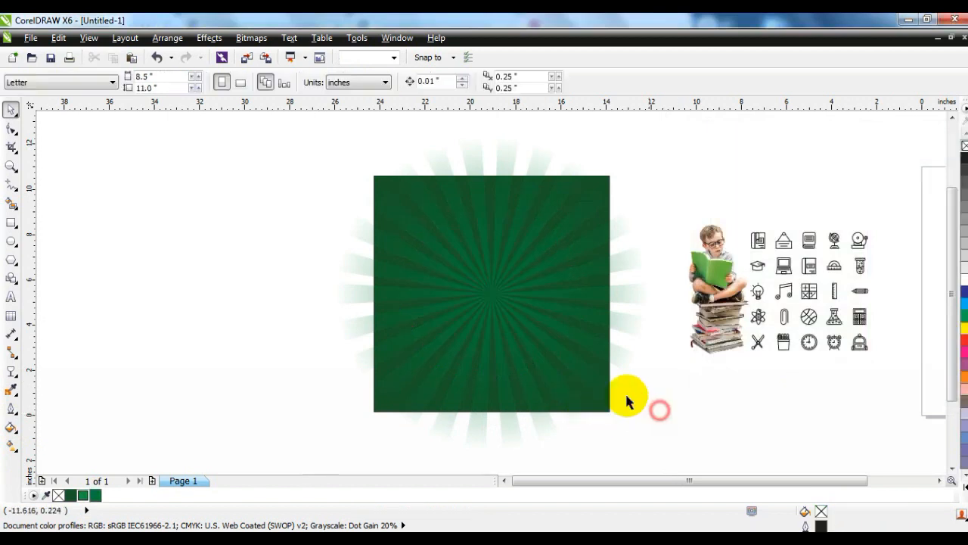
Send the sunburst group to the back, PowerClip it inside the green square, and remove the square's outline
click(499, 322)
key(shift+Page_Down)
click(206, 37)
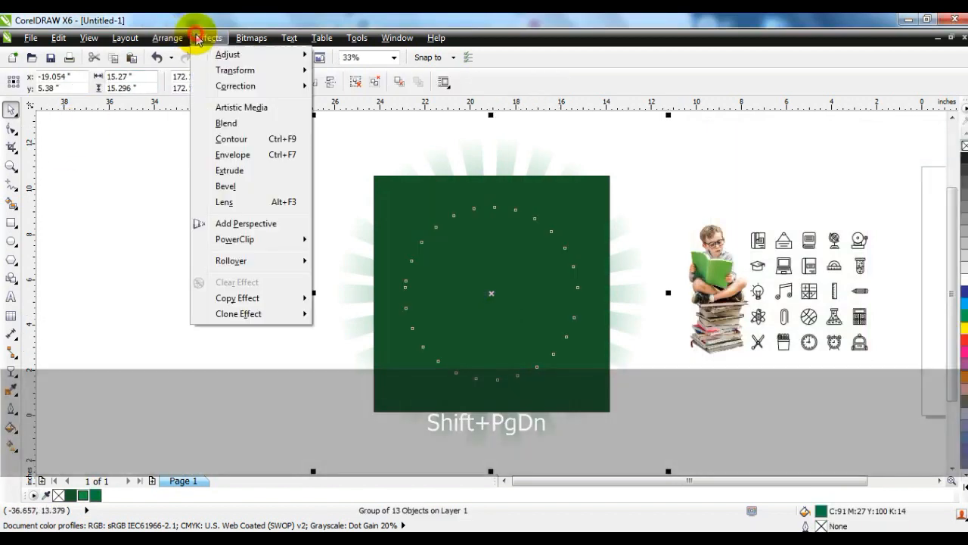
click(318, 185)
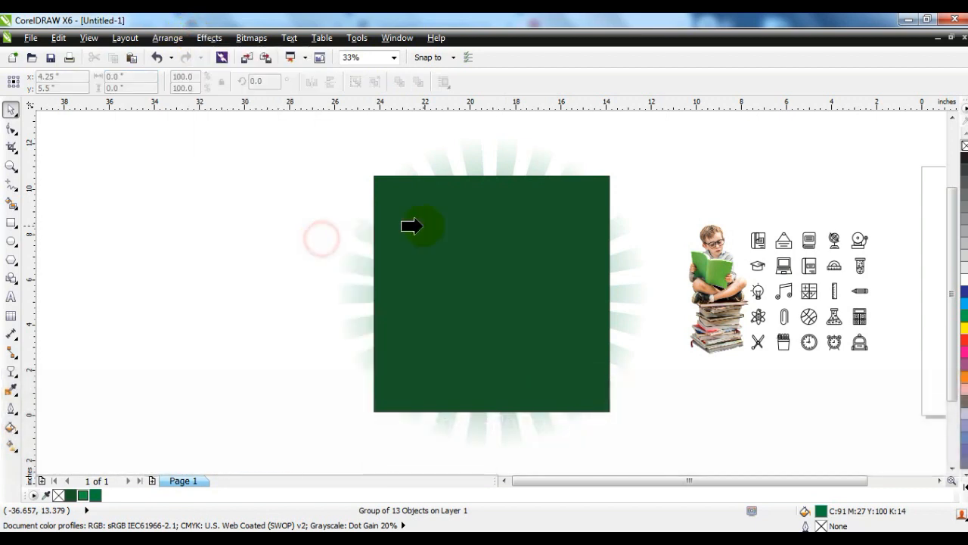
click(416, 222)
key(shift)
key(shift+F2)
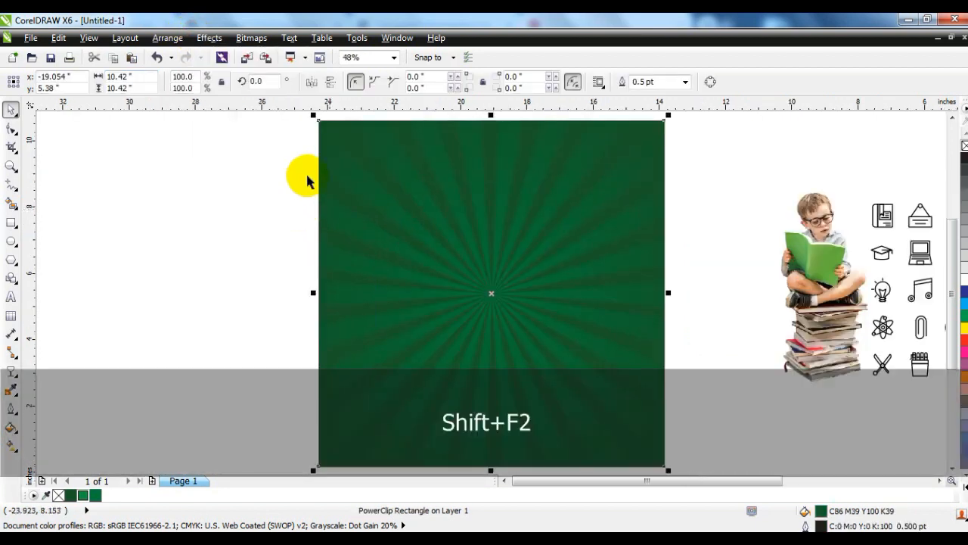
right_click(964, 147)
click(700, 188)
Apply a linear fountain fill to the square, running from its dark green to the lighter green of the document palette
click(577, 209)
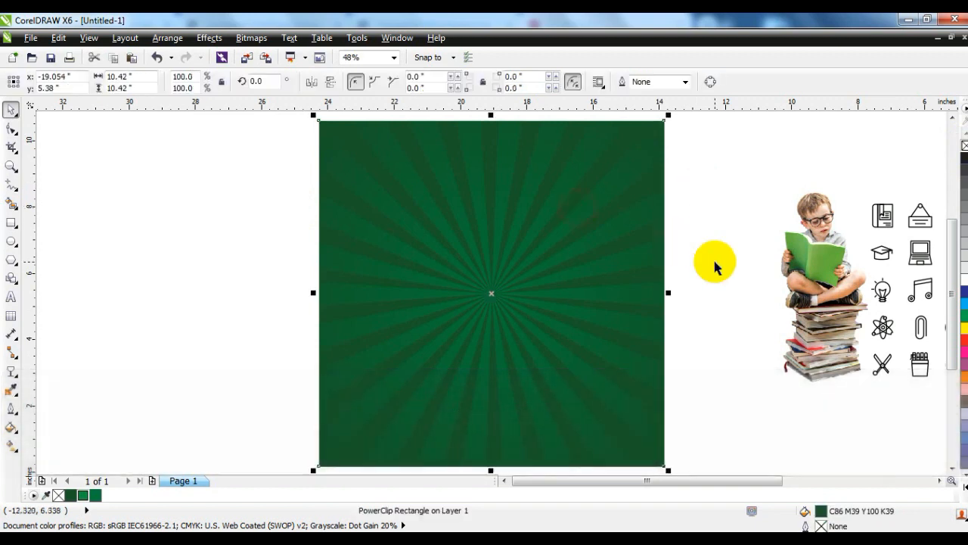
click(11, 445)
drag(468, 223, 482, 324)
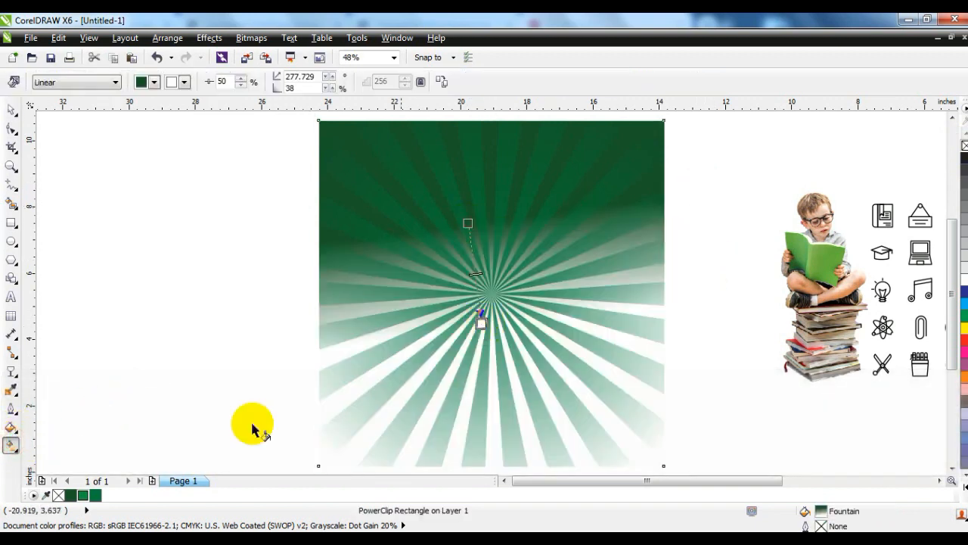
drag(82, 498, 481, 324)
Change the square's fountain fill to radial with the lighter green at the centre and a midpoint of about 45%
click(95, 82)
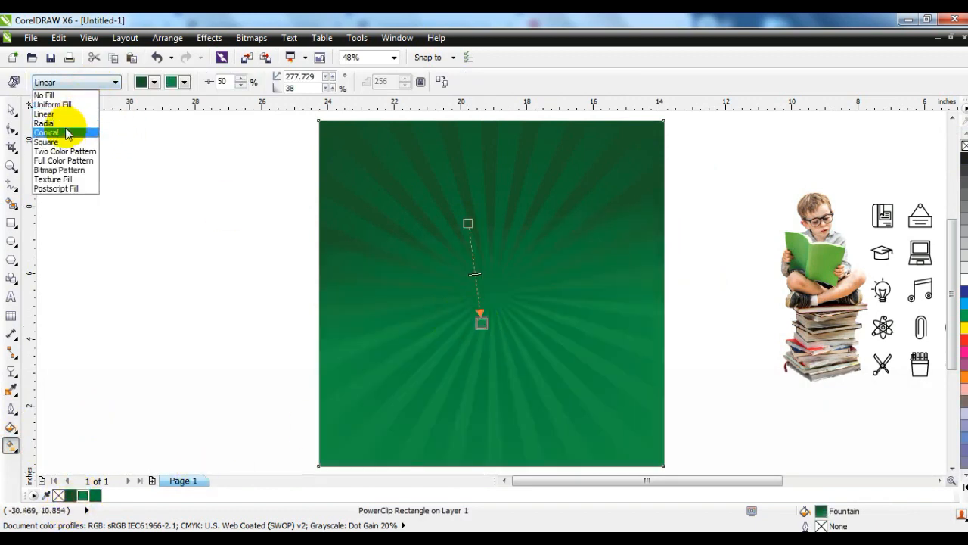
click(65, 123)
drag(496, 334, 505, 397)
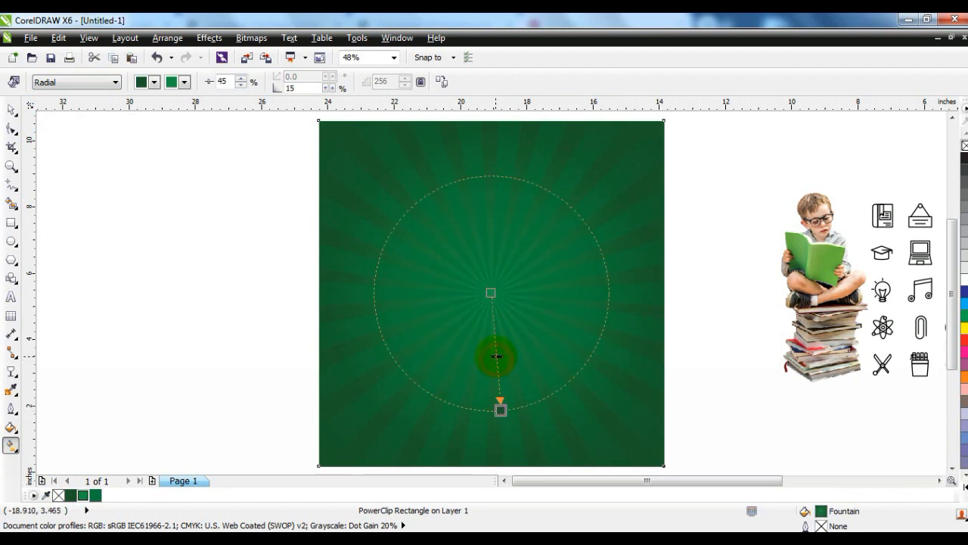
click(11, 111)
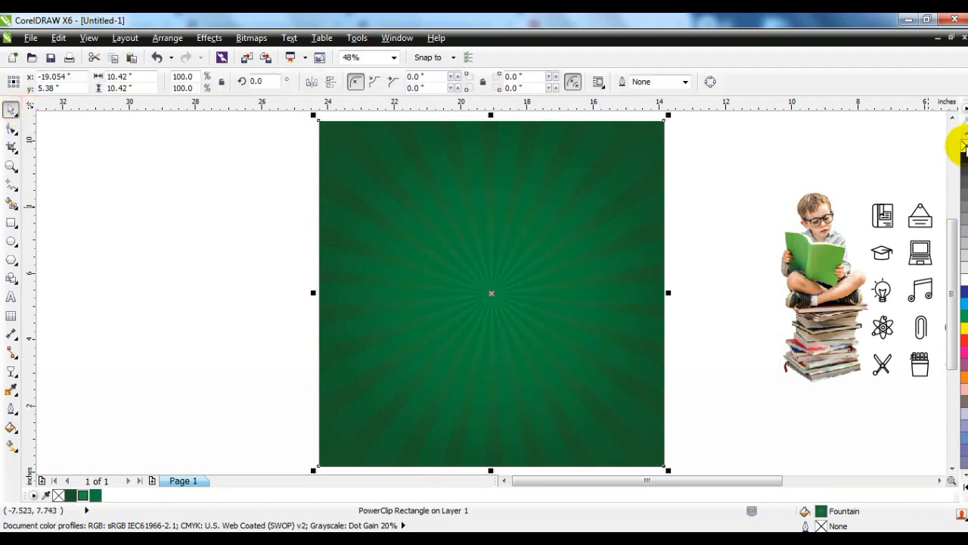
click(708, 189)
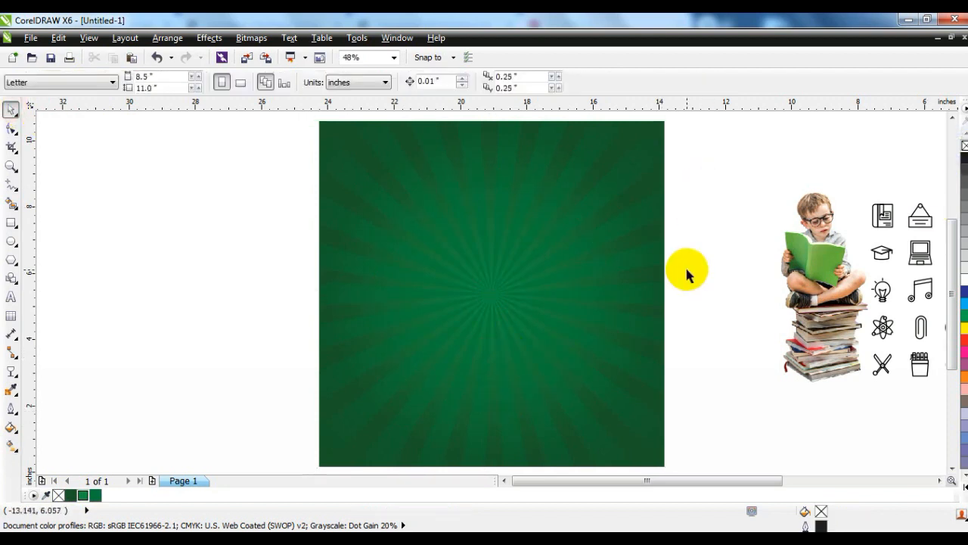
Draw a circle about 1.28 inches in diameter on the square, above and to the left of the sunburst centre
key(ctrl+z)
key(shift+F2)
click(11, 165)
drag(265, 167, 715, 377)
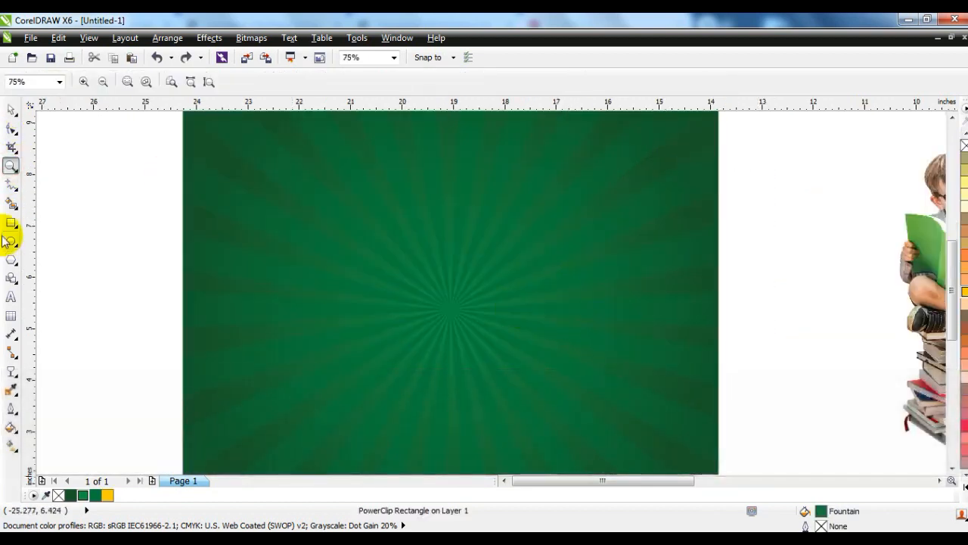
click(12, 242)
drag(274, 208, 314, 283)
click(11, 110)
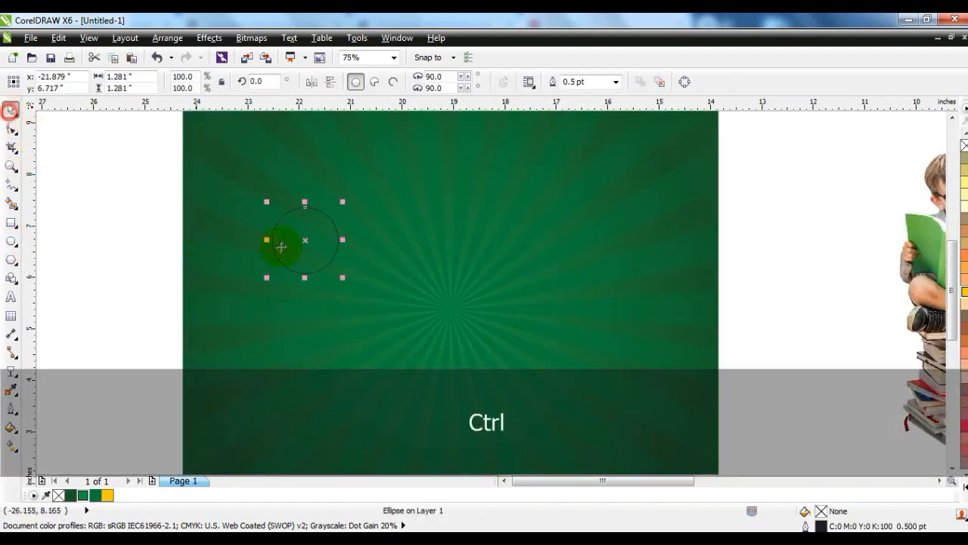
Copy the circle just below itself, enlarge the copy to about 1.66 inches, and duplicate it twice to the right in an overlapping row
drag(308, 242, 317, 271)
right_click(316, 271)
drag(276, 311, 263, 338)
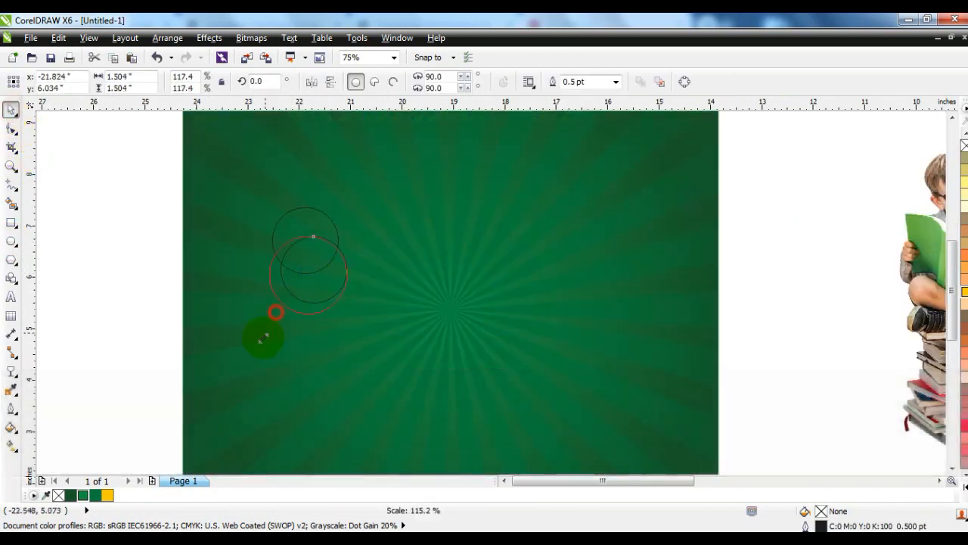
drag(307, 280, 379, 289)
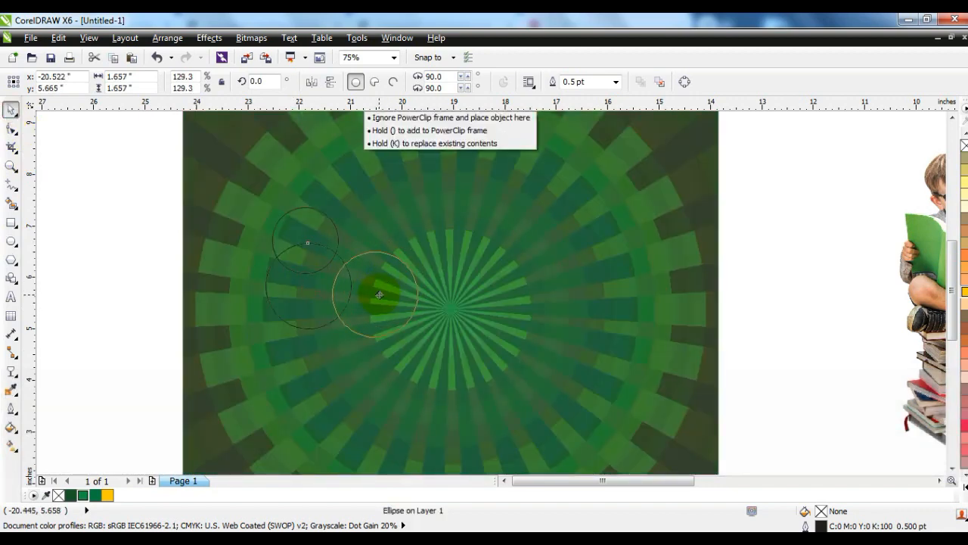
drag(378, 292, 447, 288)
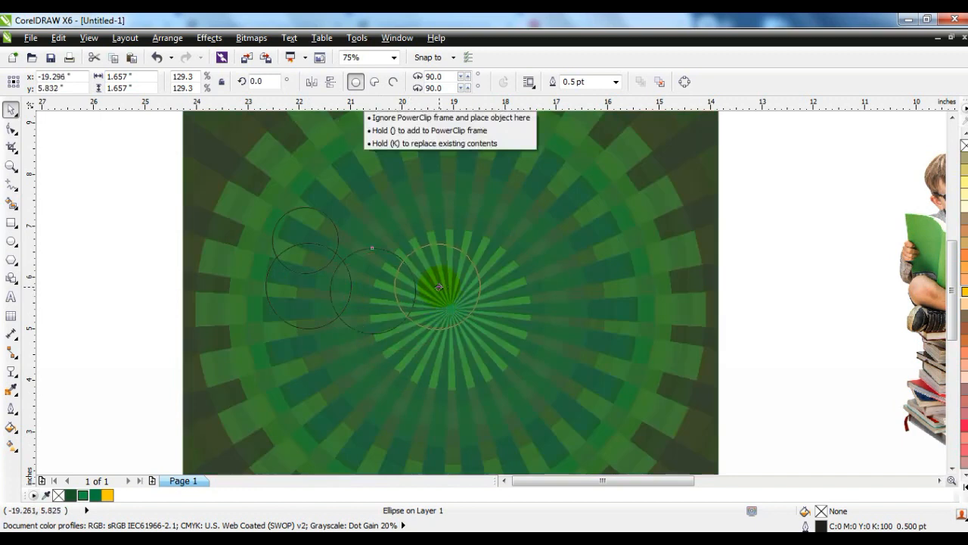
drag(440, 297, 440, 297)
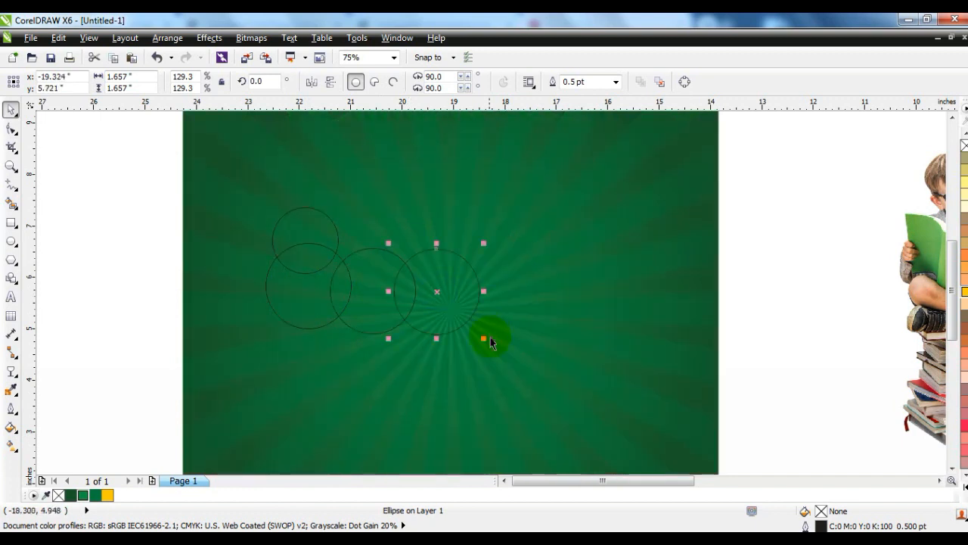
Shrink the rightmost circle to about 1.52 inches and place two overlapping copies above the row to complete the cloud's upper edge
drag(479, 335, 478, 333)
drag(432, 294, 358, 255)
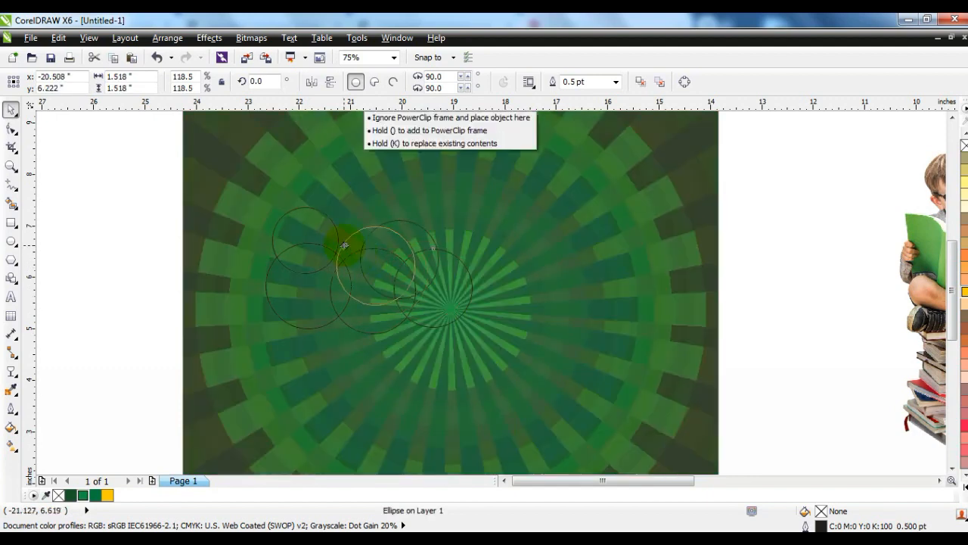
drag(320, 226, 318, 225)
Weld all the circles into one cloud shape and fill it with Deep Yellow
drag(143, 177, 510, 348)
click(444, 82)
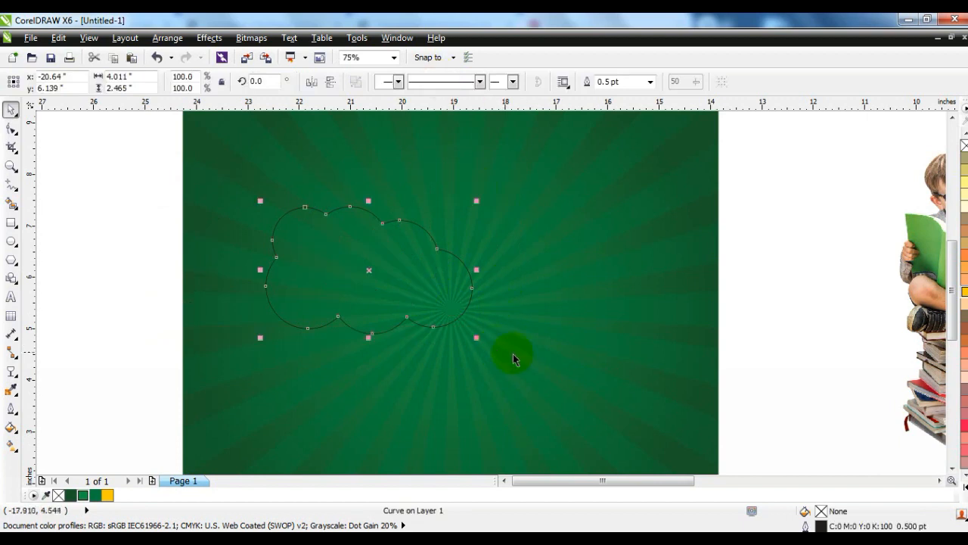
click(111, 494)
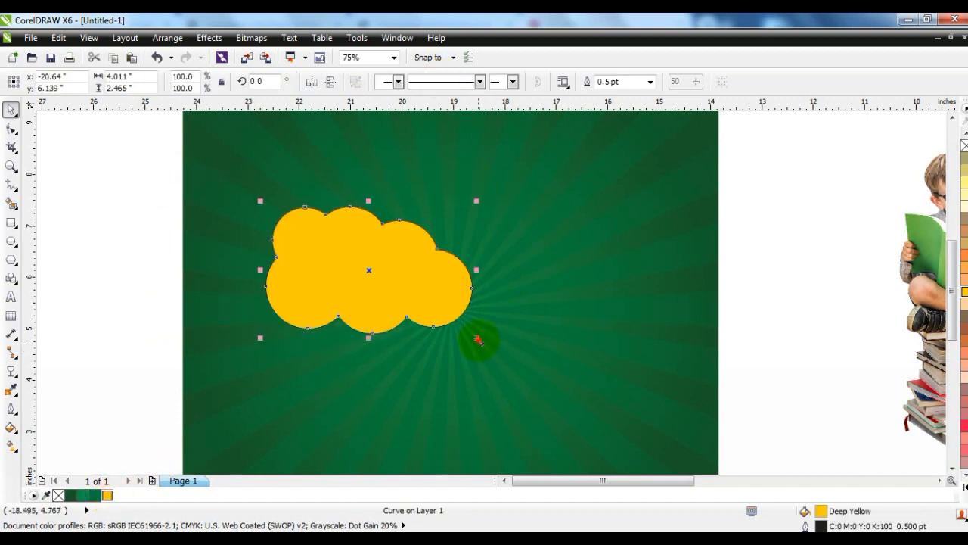
Enlarge the yellow cloud to about 6.1 by 3.75 inches and position it at the centre of the green square
drag(594, 407, 595, 407)
shift+click(560, 406)
key(c)
key(shift+F2)
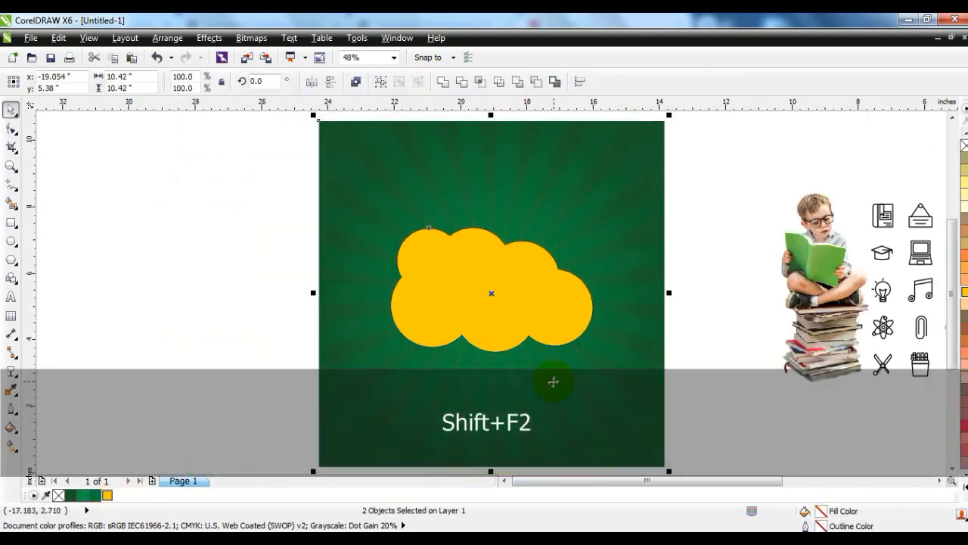
key(Escape)
click(579, 311)
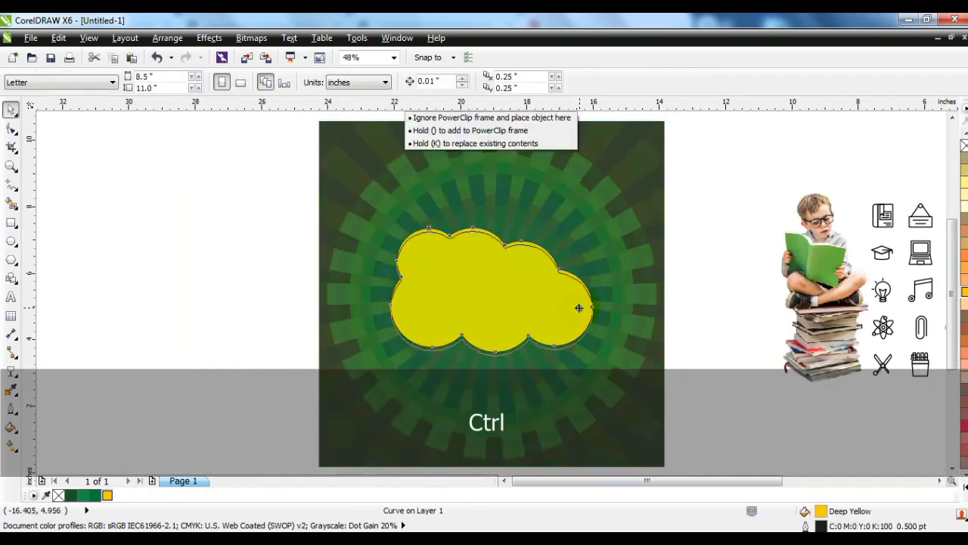
Move the image of the boy on the books onto the yellow cloud and bring it to the front
drag(822, 307, 488, 305)
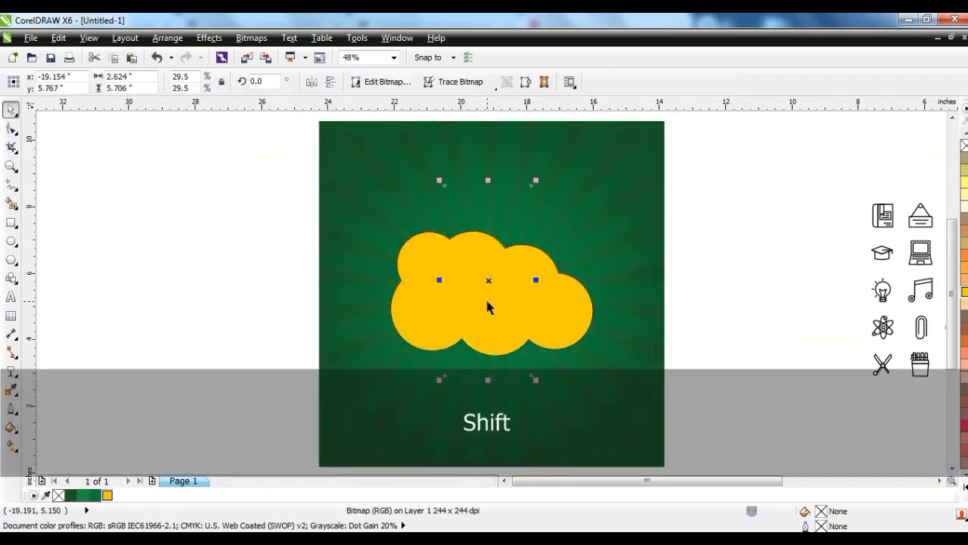
key(shift+Page_Up)
key(shift+F2)
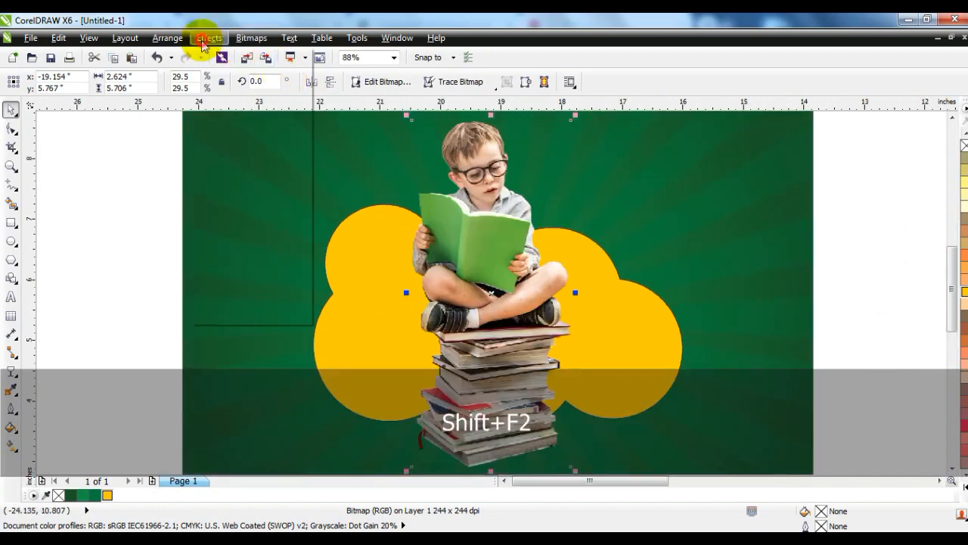
Adjust the boy image with brightness -13, contrast 29 and intensity 11
click(204, 38)
mouse_move(227, 54)
click(392, 126)
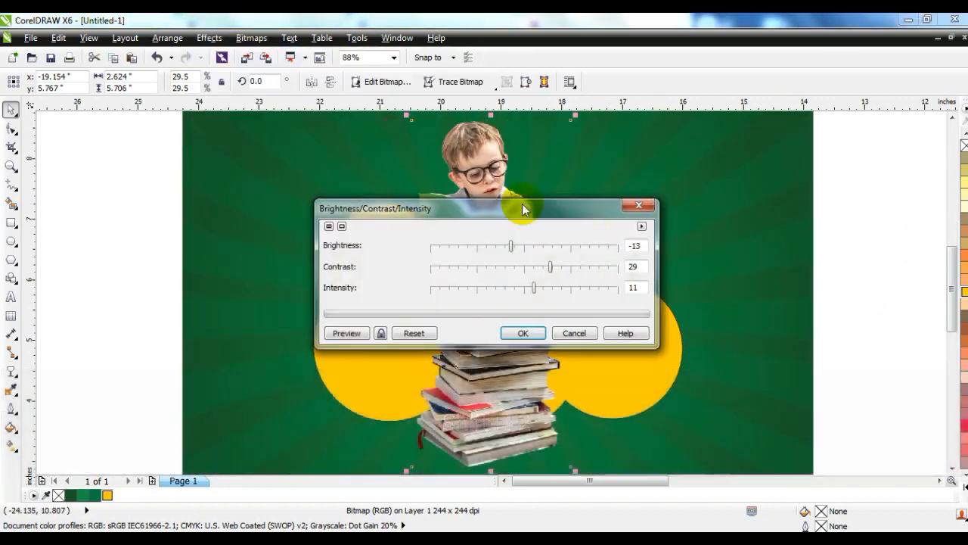
drag(519, 206, 886, 201)
click(748, 327)
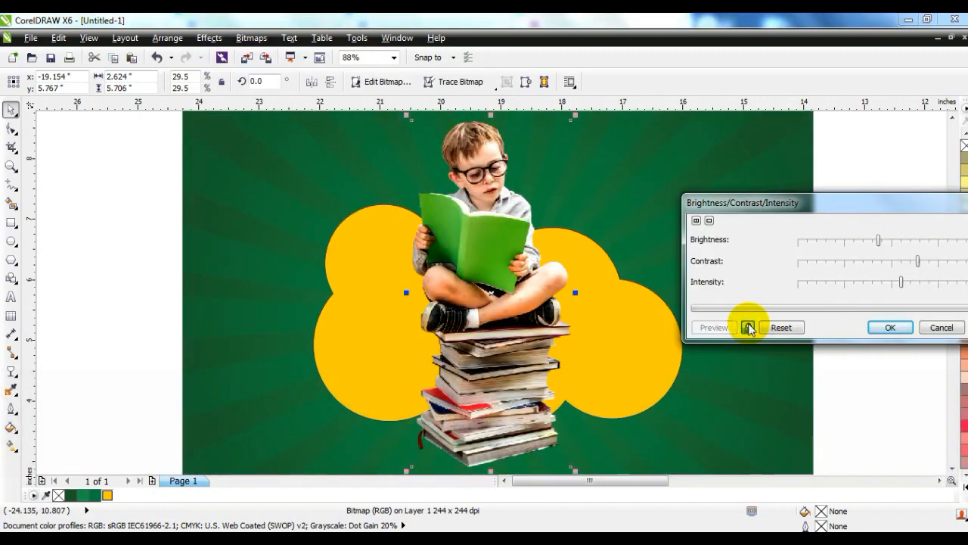
click(892, 328)
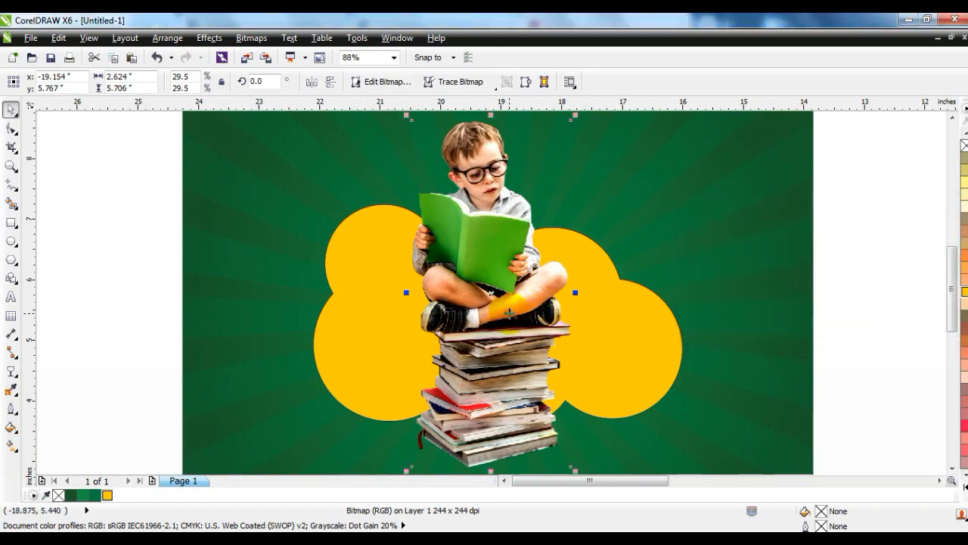
Enlarge the boy image proportionally to about 4.26 by 9.26 inches, with the book stack reaching past the square's lower edge
key(F3)
drag(546, 400, 567, 437)
drag(571, 203, 577, 181)
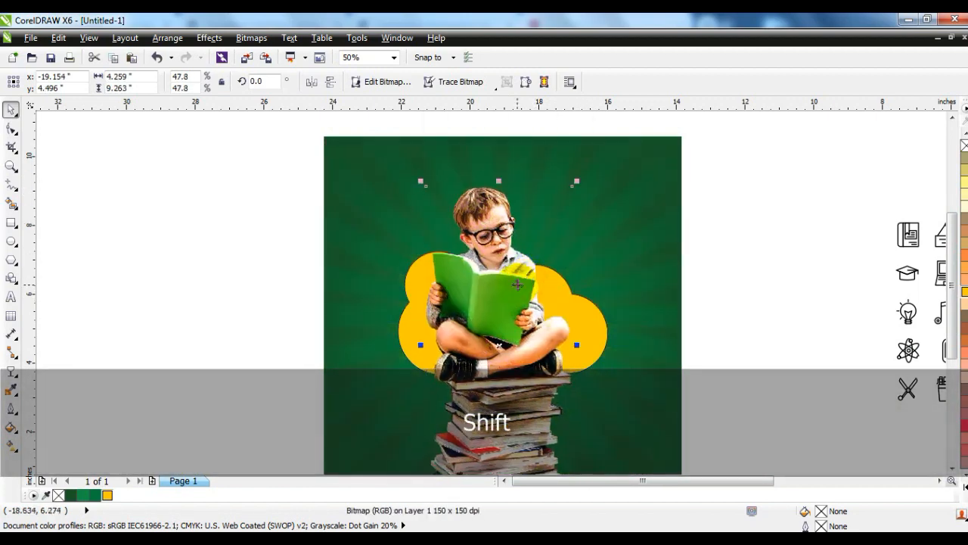
Duplicate the boy image in place and PowerClip one copy inside the yellow cloud
key(KP_Add)
drag(514, 281, 266, 282)
key(ctrl+z)
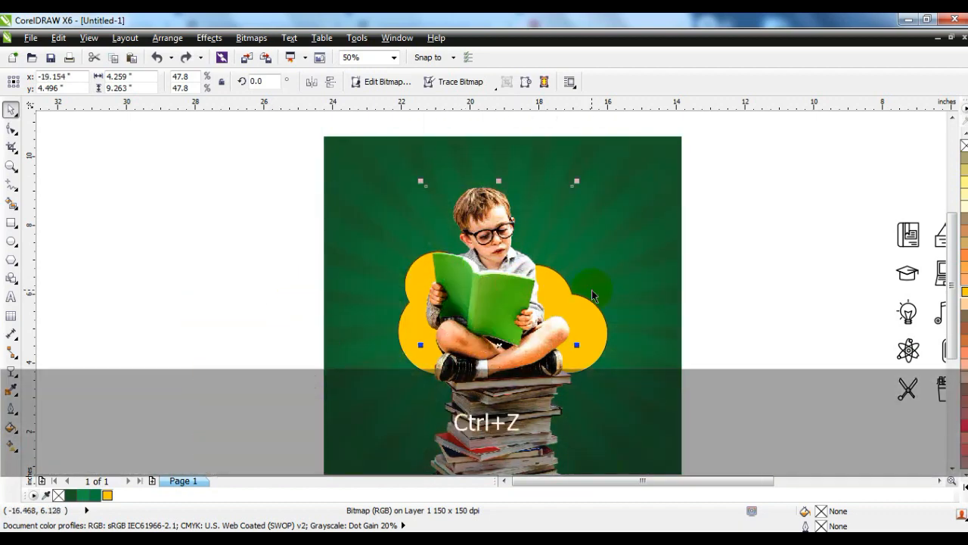
click(209, 37)
mouse_move(274, 239)
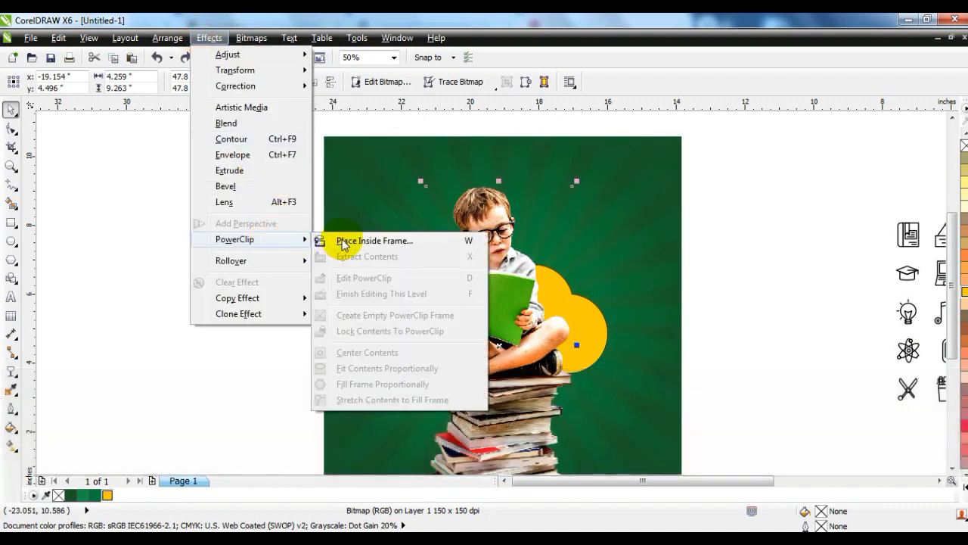
click(362, 243)
click(592, 322)
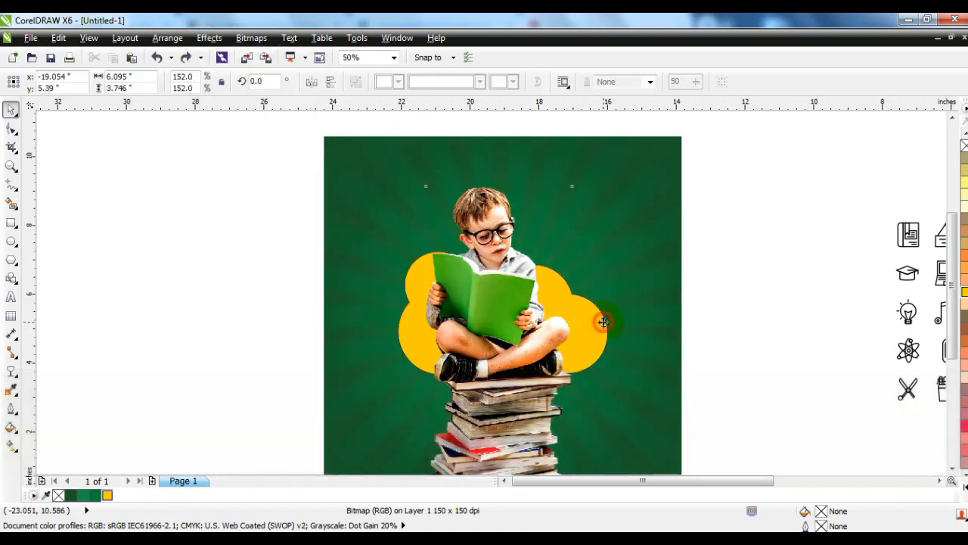
drag(503, 316, 700, 312)
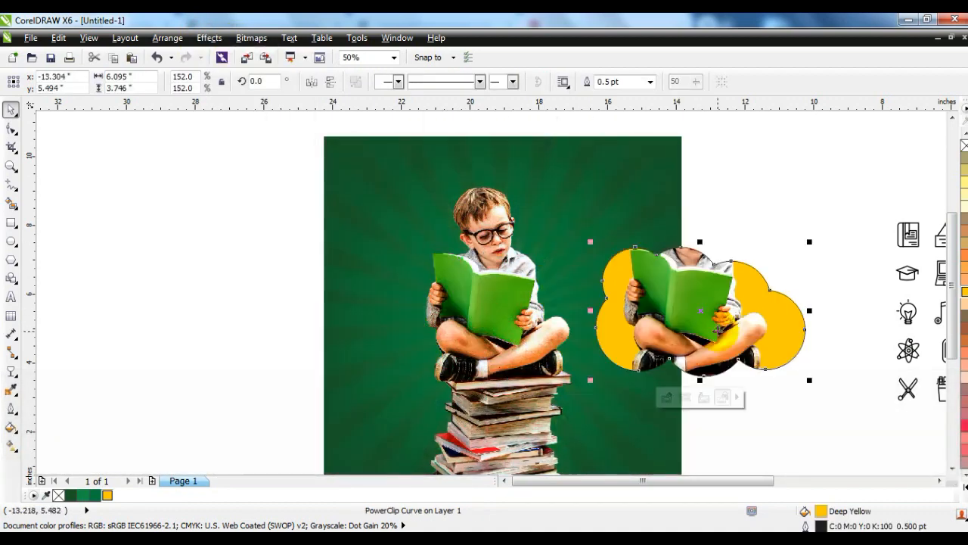
key(ctrl+z)
key(ctrl+z)
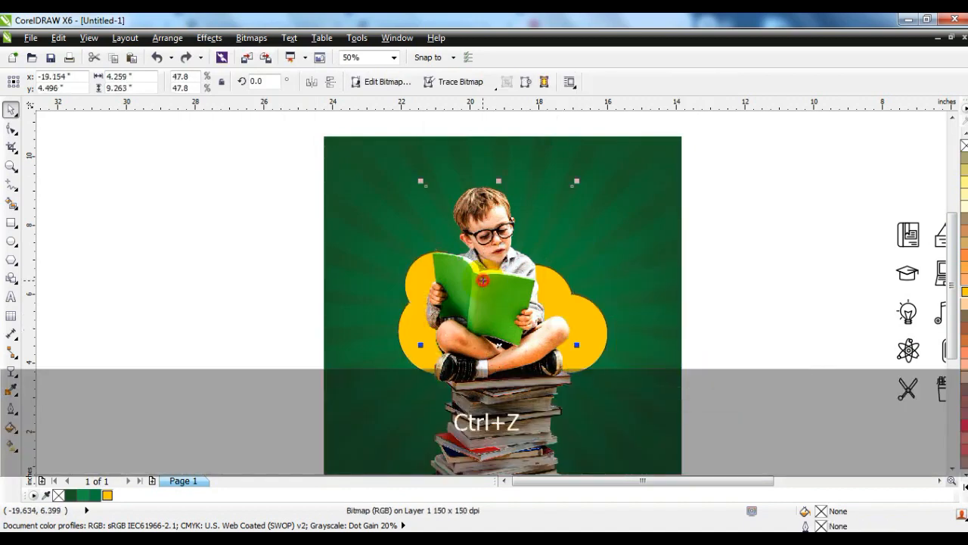
Crop the unclipped boy image by raising its two lower corner nodes to the level of his knees
click(11, 130)
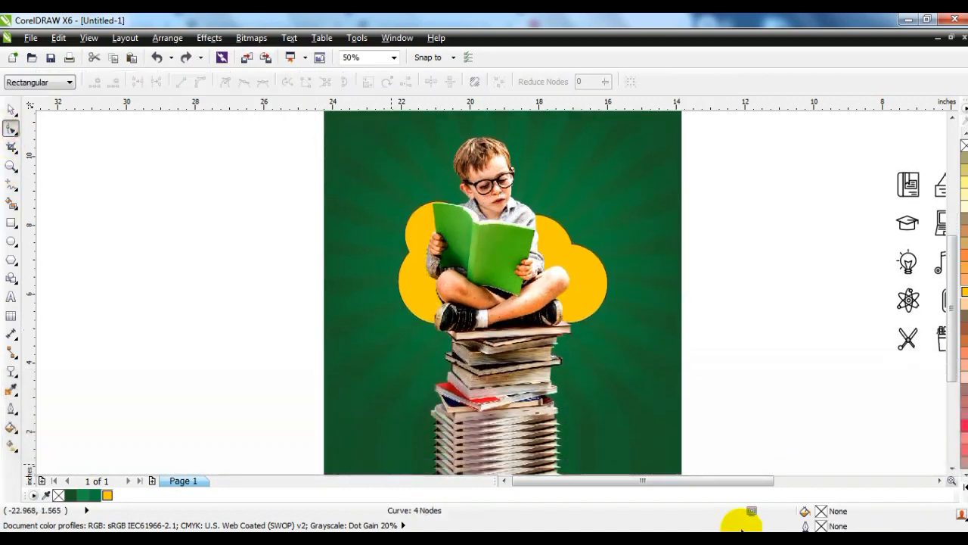
scroll(616, 456, down, 2)
drag(607, 404, 377, 457)
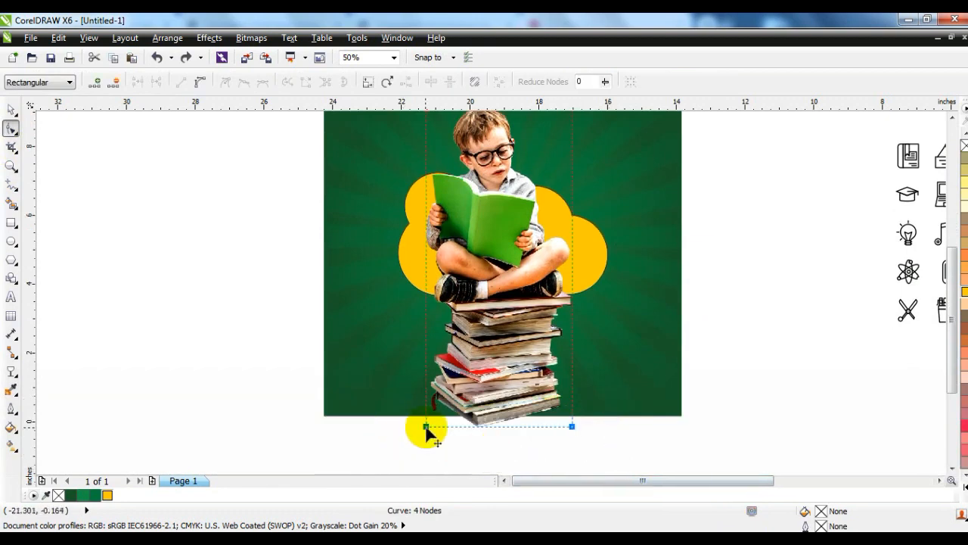
drag(426, 427, 426, 371)
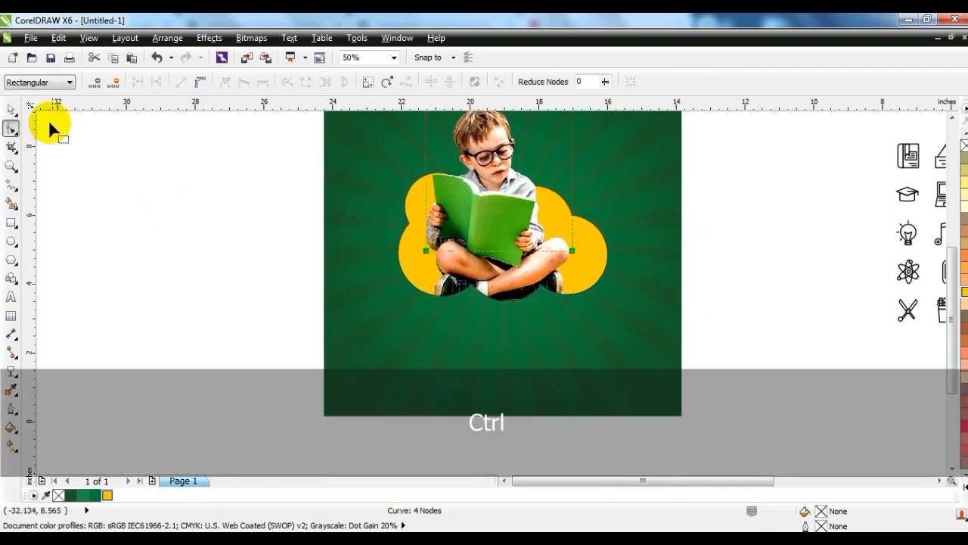
Group the cropped boy image with the yellow cloud containing the clipped copy
click(11, 110)
shift+click(432, 279)
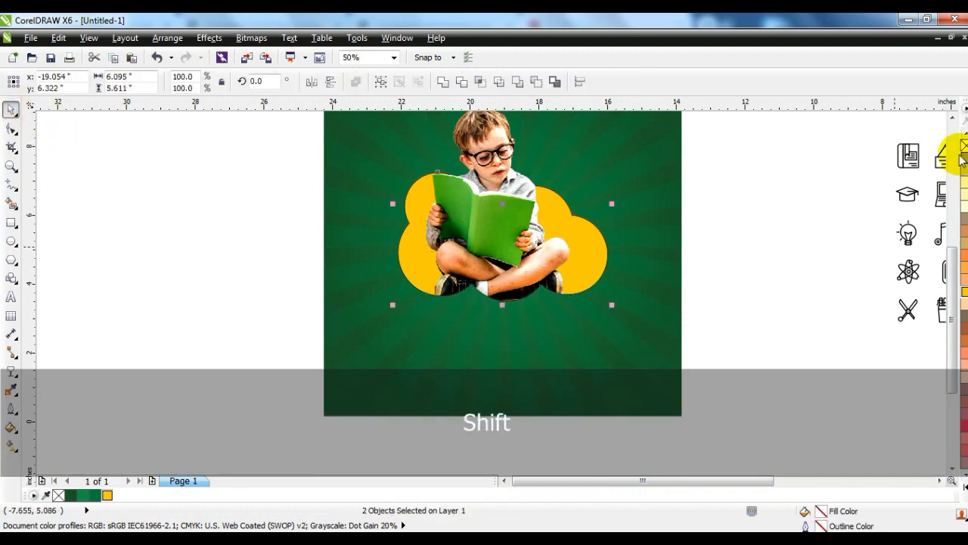
key(ctrl+g)
shift+click(652, 343)
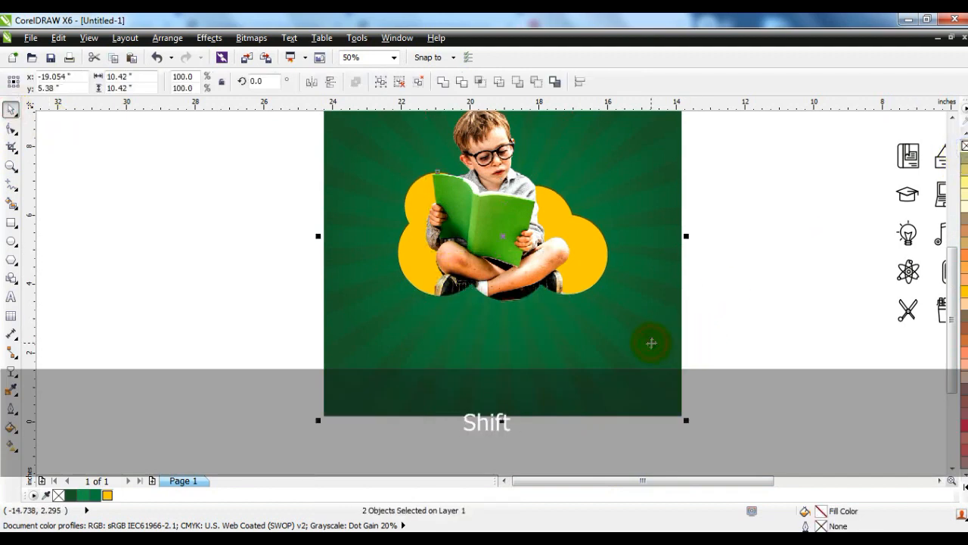
key(shift+F2)
key(Escape)
Lower and enlarge the boy-and-cloud group, centering it horizontally on the green square
drag(520, 312, 526, 355)
drag(600, 209, 618, 193)
shift+click(637, 232)
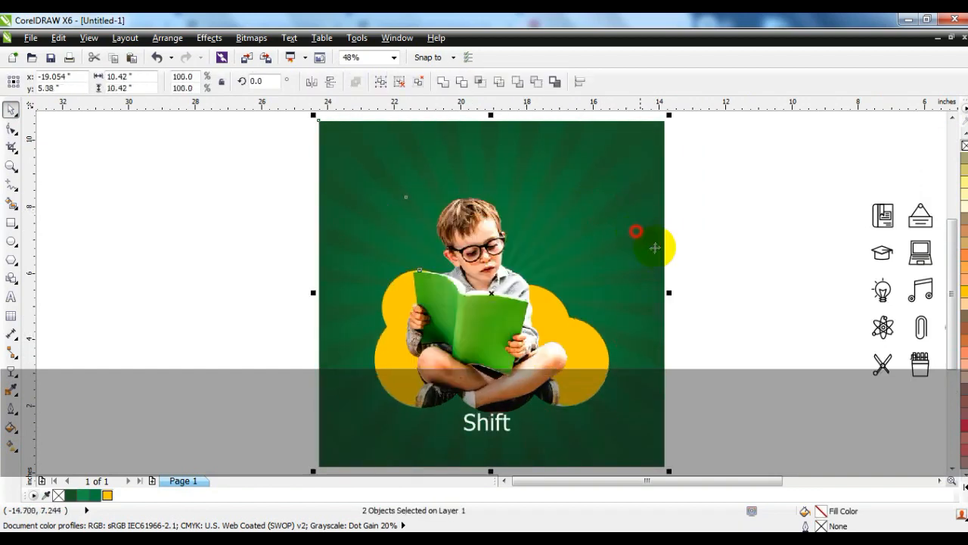
key(c)
click(720, 264)
Add the two-line text "BACK TO SCHOOL" in capitals beside the green square and set its font to Arial Black
click(11, 299)
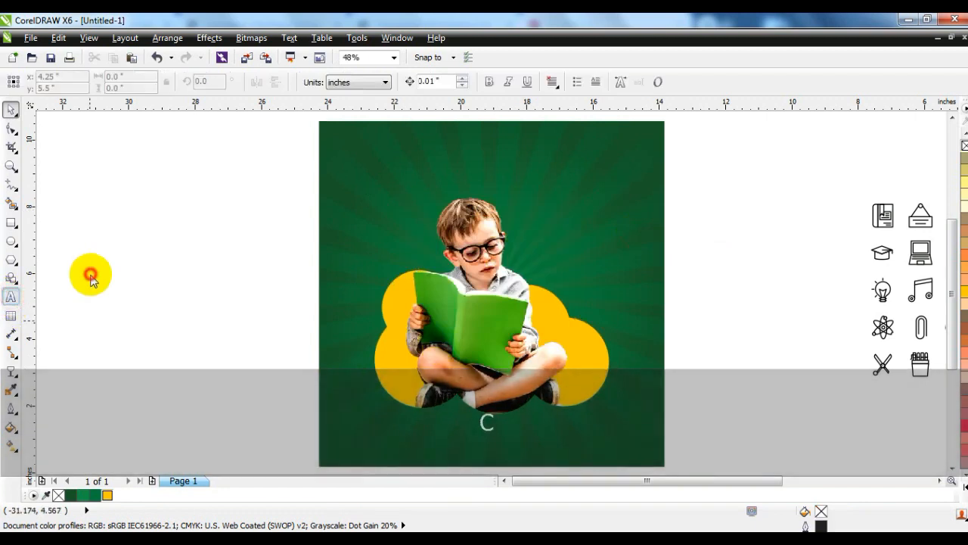
click(91, 271)
key(Caps_Lock)
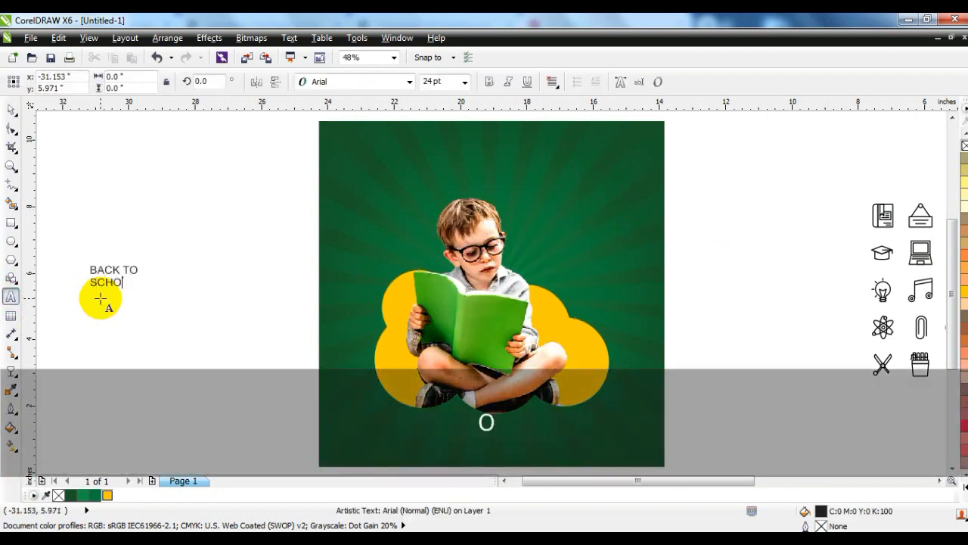
click(10, 109)
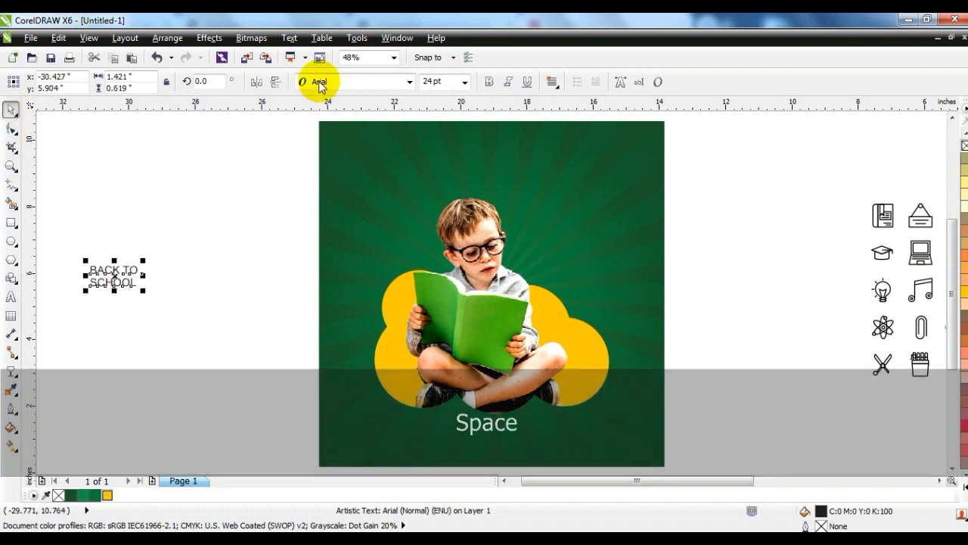
click(318, 82)
text(Arial Black)
key(Return)
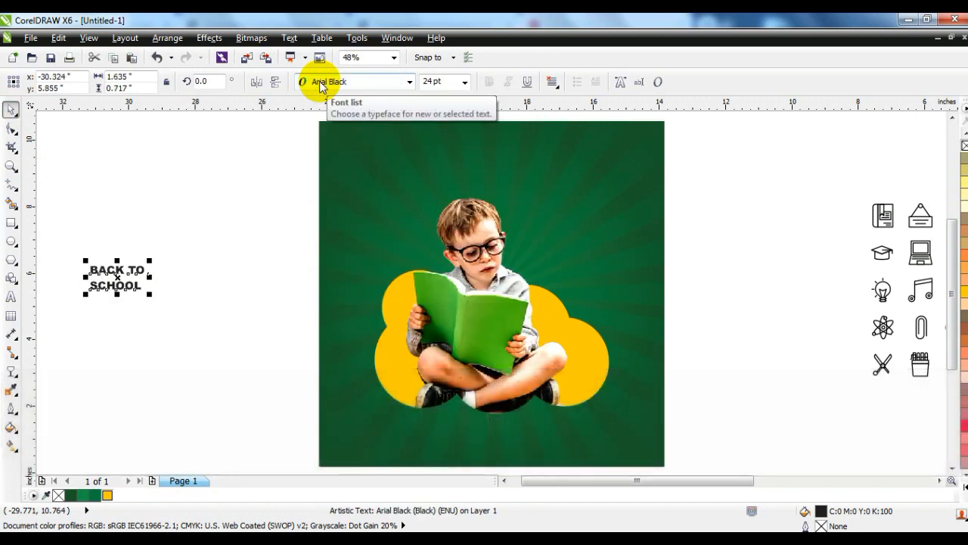
Break the text into separate BACK TO and SCHOOL lines, enlarge SCHOOL to about 2.85 inches wide, and center the lines on each other
key(ctrl+k)
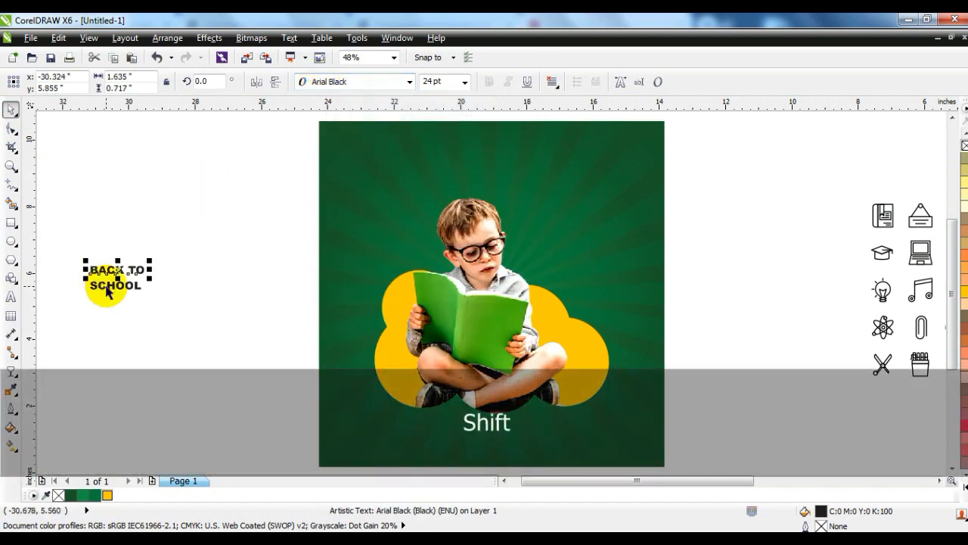
shift+click(107, 287)
key(c)
click(163, 321)
click(136, 287)
drag(147, 292, 169, 306)
shift+click(134, 271)
key(c)
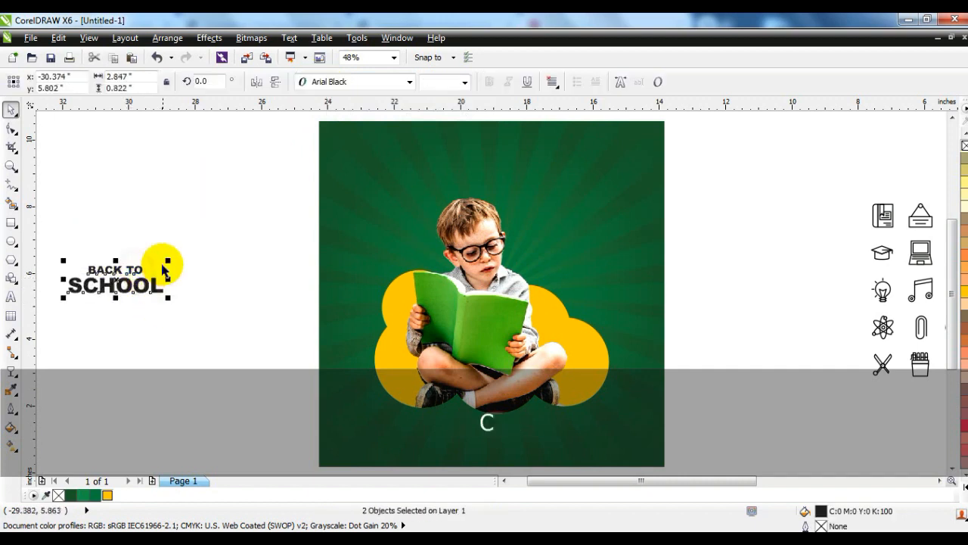
Enlarge both text lines to about 8.57 inches wide across the upper part of the square, with BACK TO close above SCHOOL
drag(170, 262, 261, 234)
drag(194, 234, 507, 163)
drag(586, 219, 627, 239)
click(225, 186)
drag(452, 161, 451, 164)
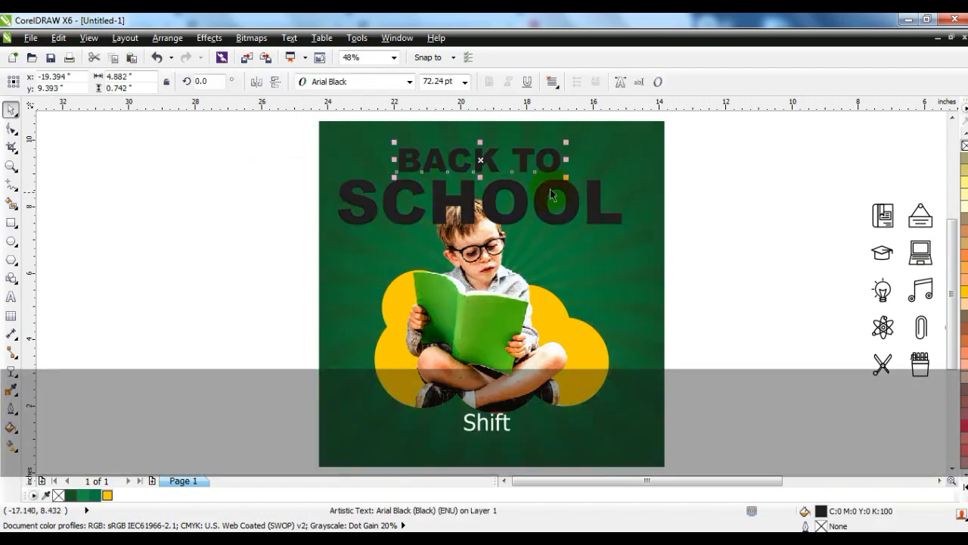
Change both text lines to Aurora BdCn BT and enlarge them to about 8.31 by 3.46 inches
shift+click(552, 195)
click(408, 82)
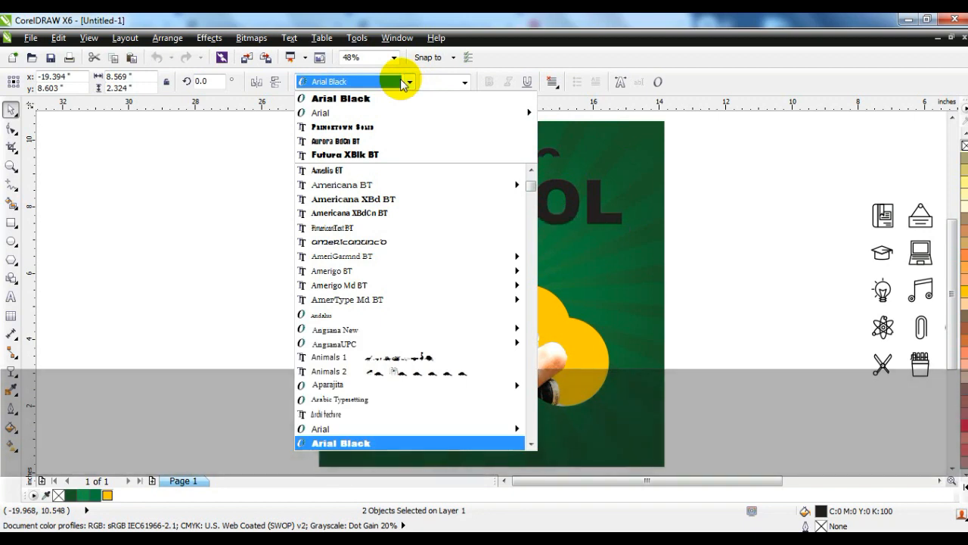
click(379, 142)
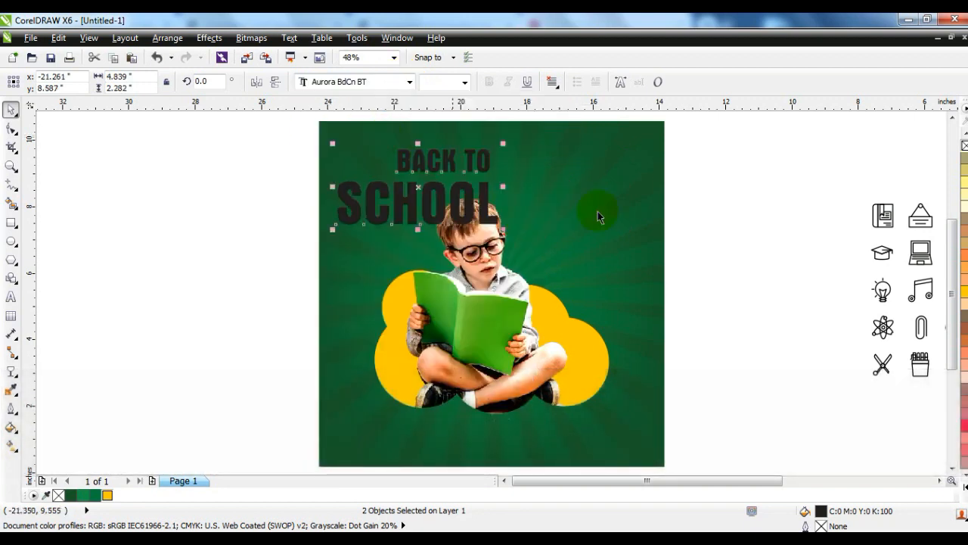
drag(504, 159, 588, 252)
drag(588, 189, 619, 189)
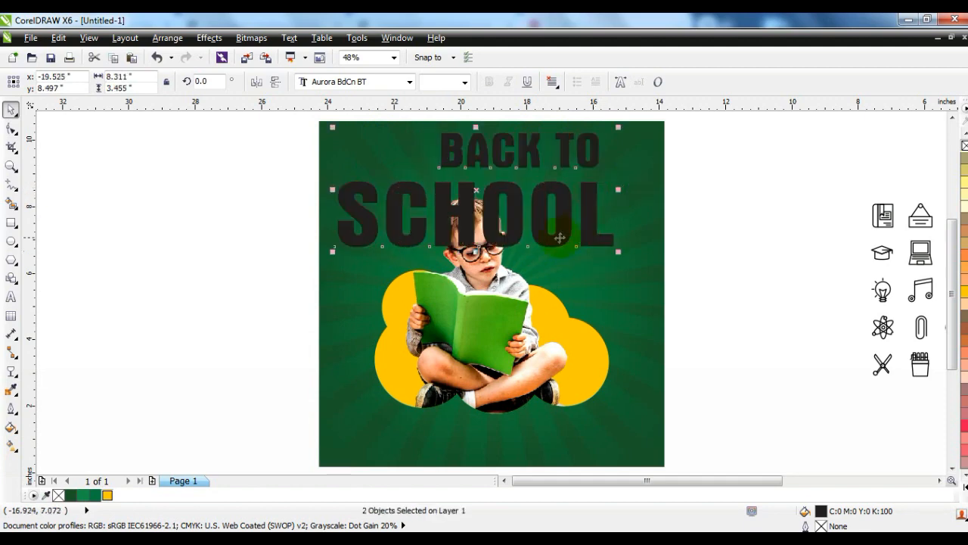
Tighten the gap between BACK TO and SCHOOL to about 3.22 inches overall height and center the lines on each other
key(Escape)
drag(551, 243, 551, 237)
drag(503, 162, 451, 162)
shift+click(470, 200)
key(c)
Move the two text lines to the upper middle of the square and place them behind the boy
drag(471, 200, 485, 196)
key(ctrl+Page_Down)
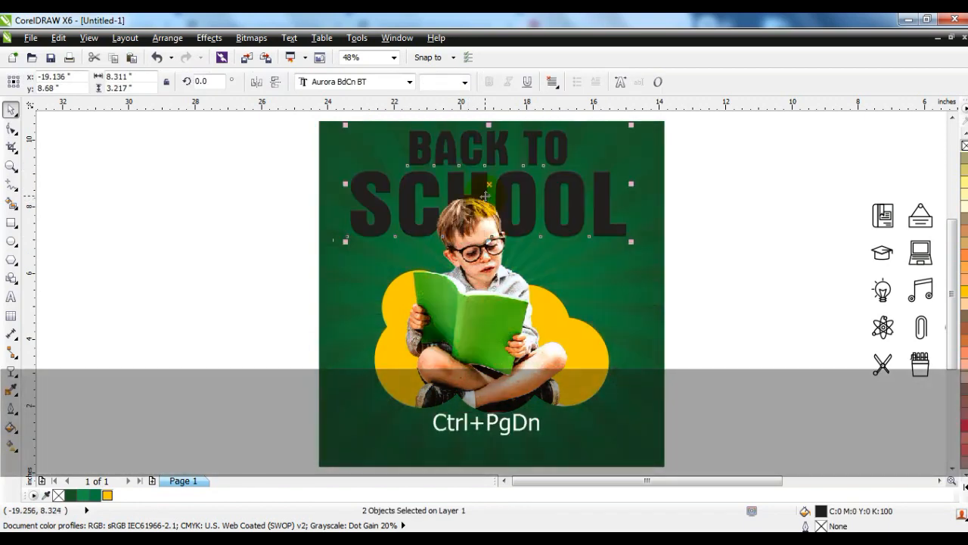
click(687, 238)
Fill SCHOOL with white and BACK TO with the cloud's yellow
click(618, 234)
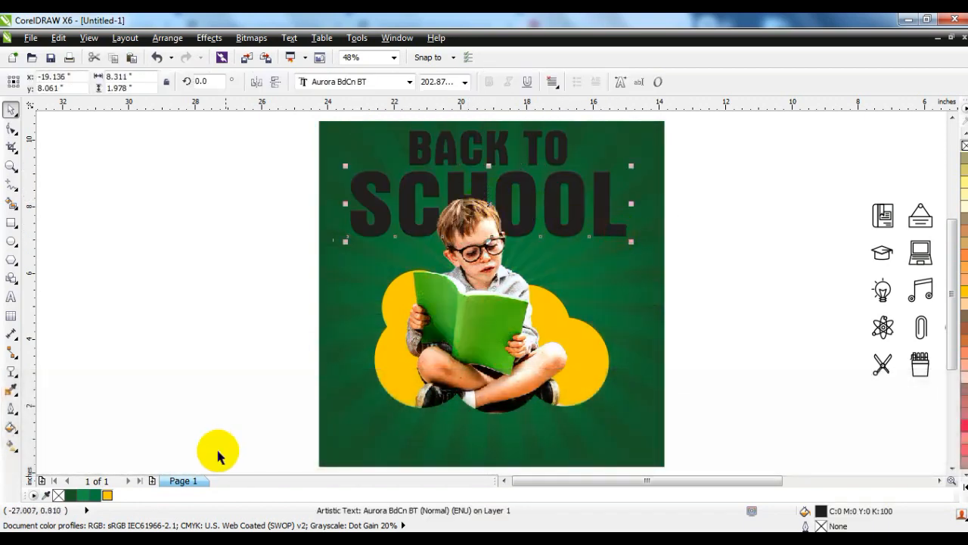
click(962, 481)
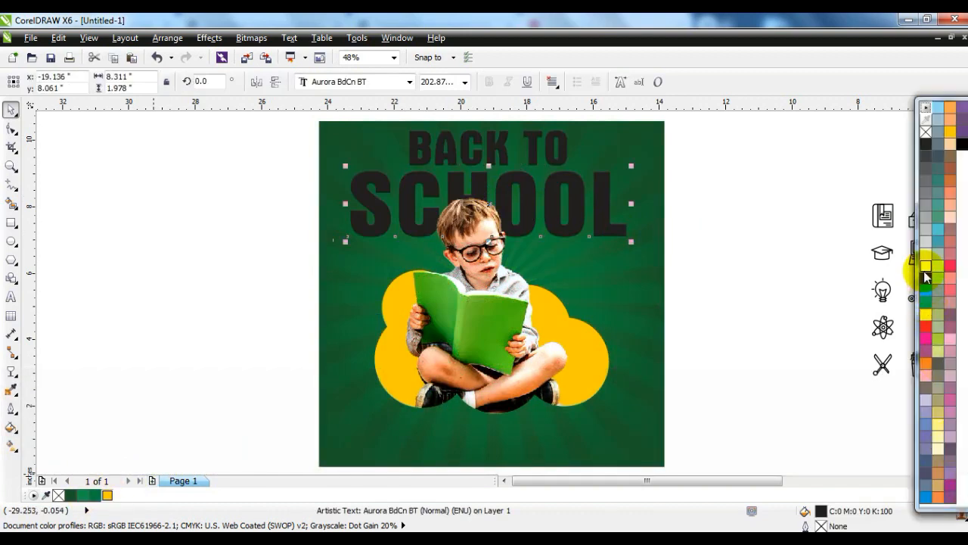
click(925, 268)
click(503, 165)
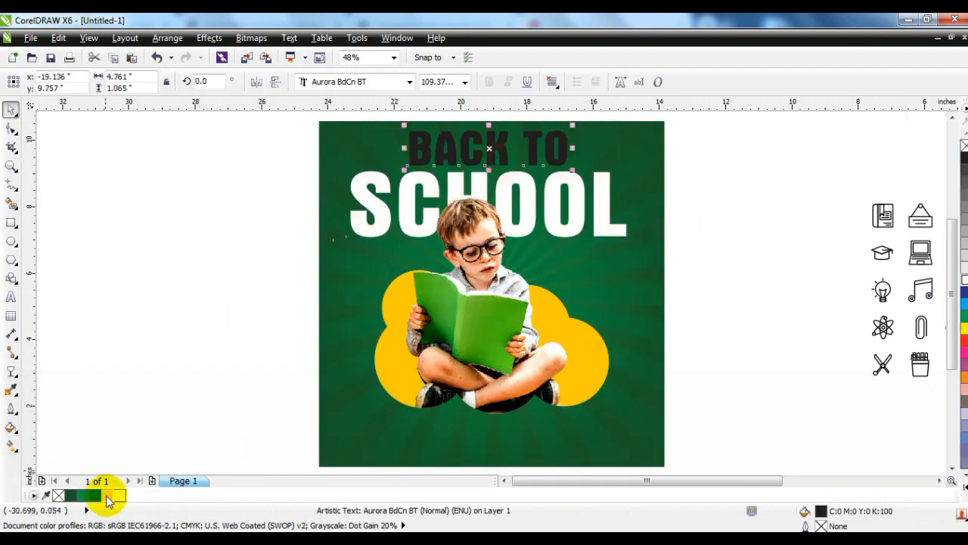
click(106, 495)
Shift BACK TO slightly closer to SCHOOL and scale both text lines down proportionally
drag(476, 161, 470, 163)
shift+click(622, 236)
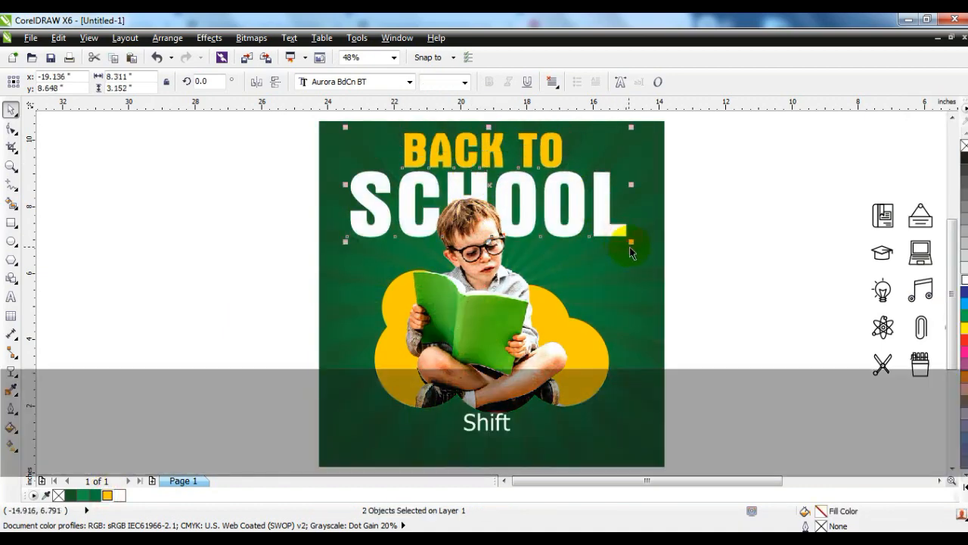
click(705, 274)
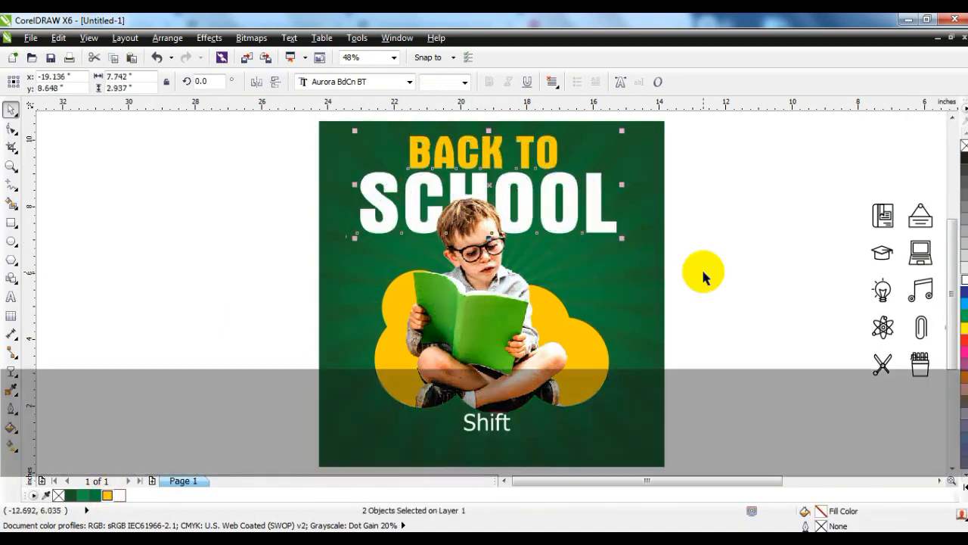
drag(265, 121, 615, 236)
click(659, 251)
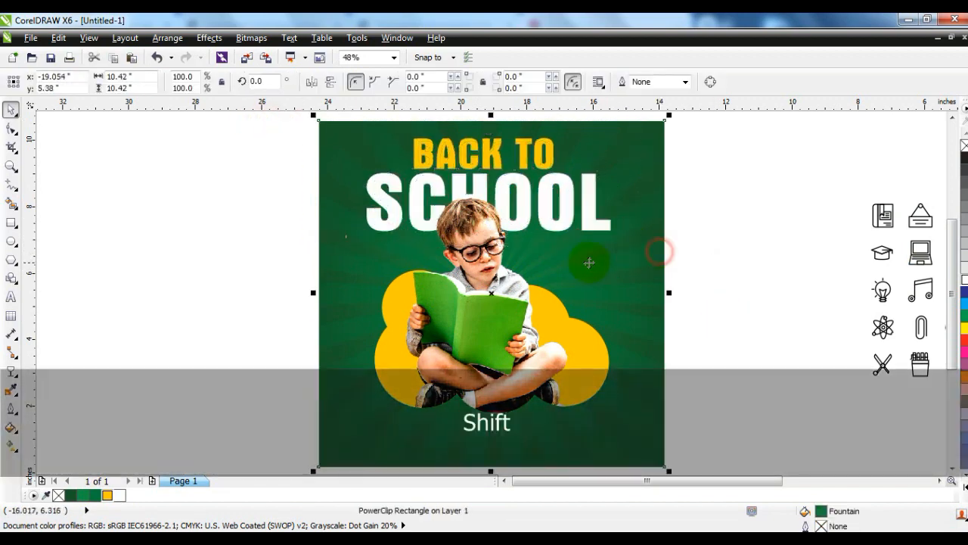
Place the bookmarked book icon in front at the square's right edge beside SCHOOL, about 0.97 by 1.11 inches, filled white
scroll(590, 262, down, 1)
key(Escape)
drag(370, 148, 889, 385)
key(shift+F2)
key(Escape)
click(692, 216)
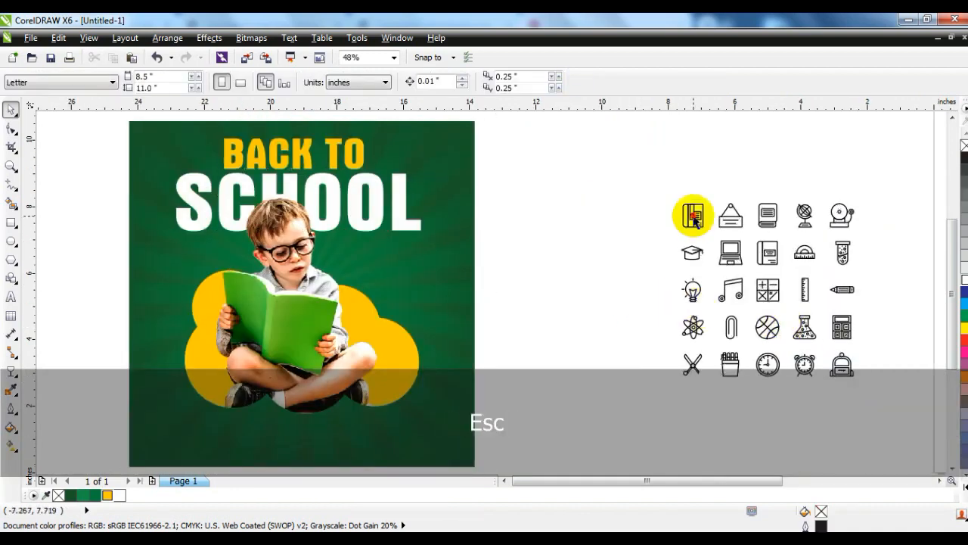
drag(691, 217, 488, 214)
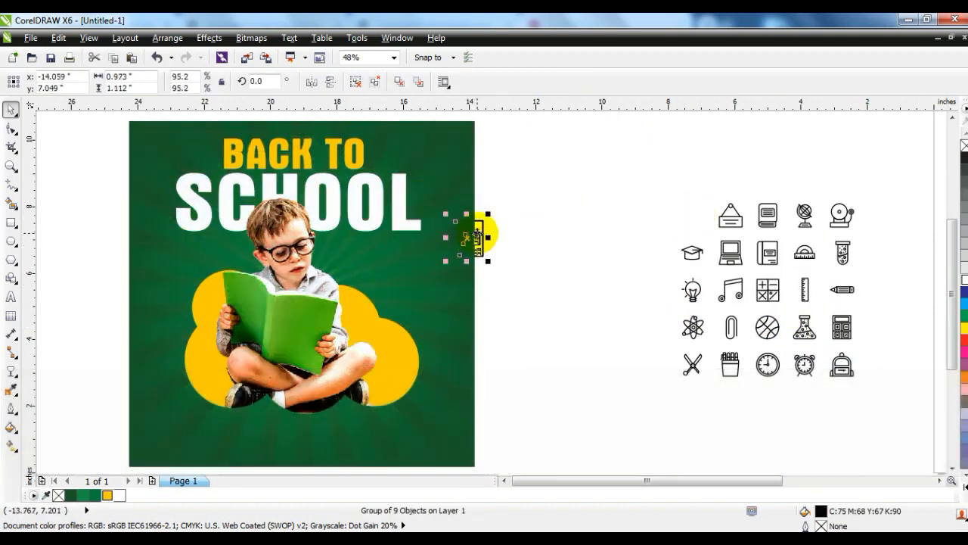
key(shift)
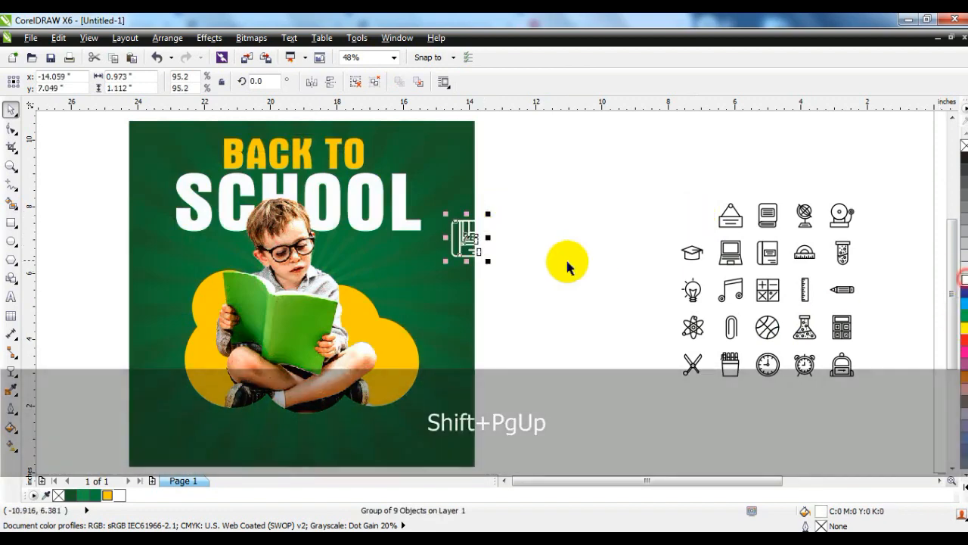
click(567, 266)
drag(467, 237, 448, 236)
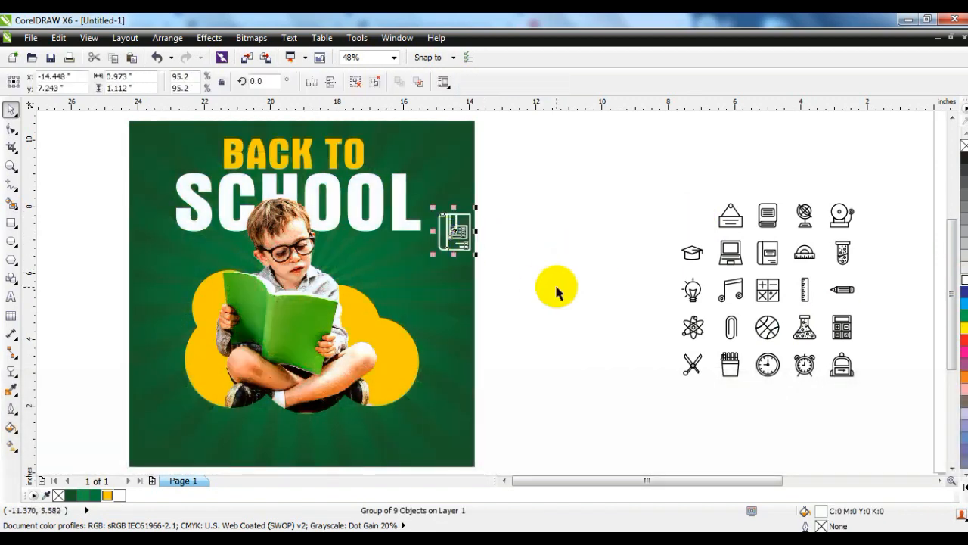
Enlarge the remaining 24 school icons together to about 6.74 by 6.74 inches
click(554, 298)
drag(630, 175, 897, 389)
drag(674, 382, 594, 436)
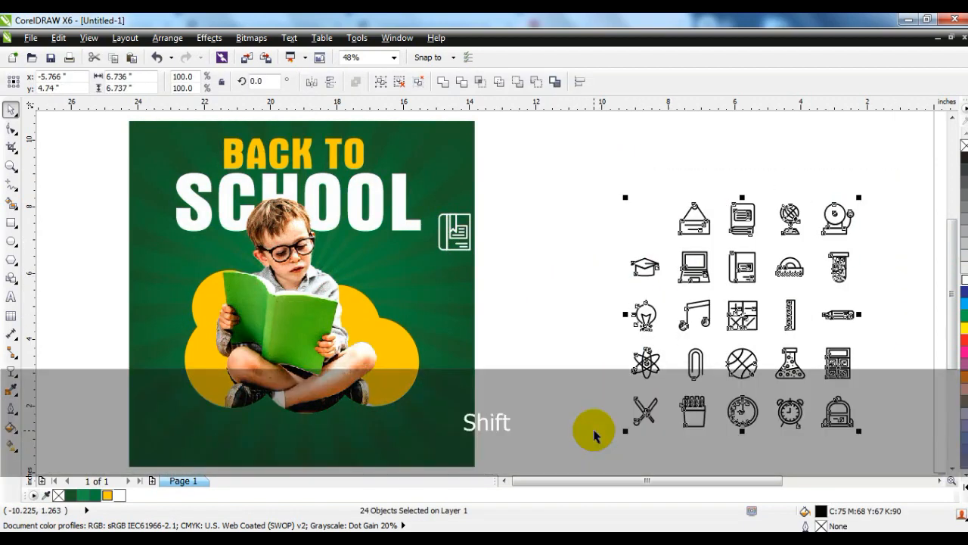
key(Escape)
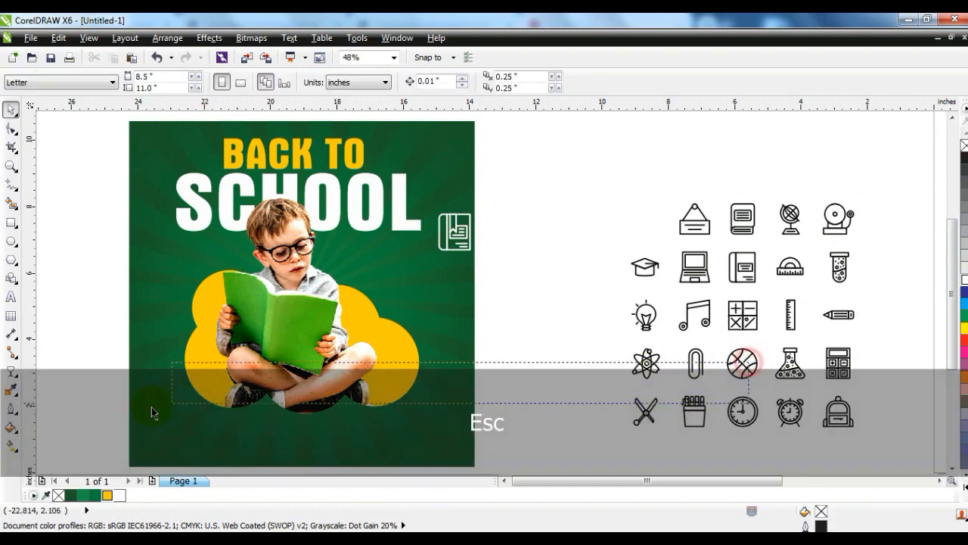
Place the basketball, wall clock, pencil cup, alarm clock and test tube icons around the square's sides, tilting the test tube
drag(742, 363, 152, 430)
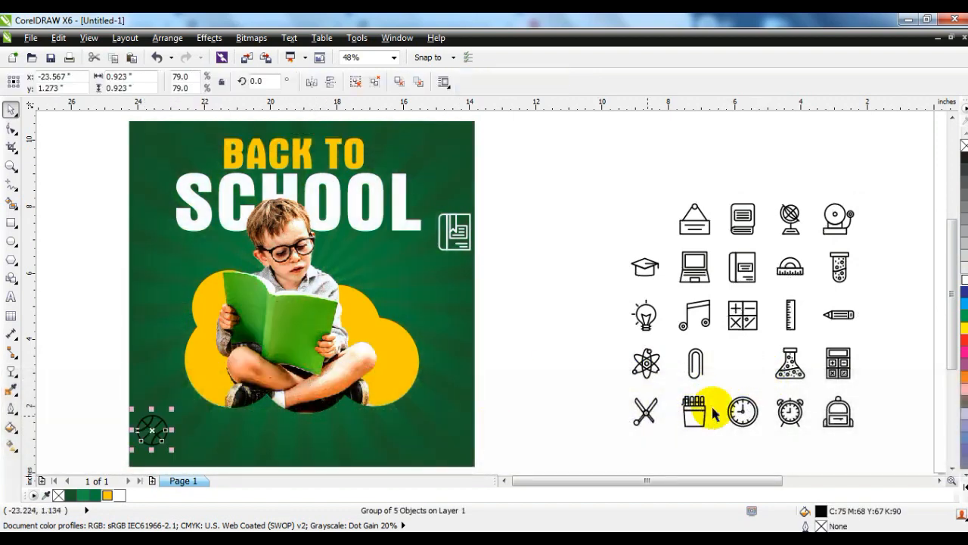
mouse_move(743, 411)
mouse_down()
mouse_move(210, 115)
mouse_move(458, 303)
mouse_up()
mouse_move(694, 411)
mouse_down()
mouse_move(162, 336)
mouse_move(254, 379)
mouse_move(159, 349)
mouse_up()
mouse_move(790, 411)
mouse_down()
mouse_move(188, 113)
mouse_move(172, 146)
mouse_up()
mouse_move(844, 293)
mouse_down()
mouse_move(440, 215)
mouse_move(421, 195)
mouse_up()
click(574, 201)
Place the globe, flask and pencil icons around the boy, tilting the flask and rotating the pencil to 309.5 degrees
drag(785, 226, 210, 257)
drag(786, 374, 158, 301)
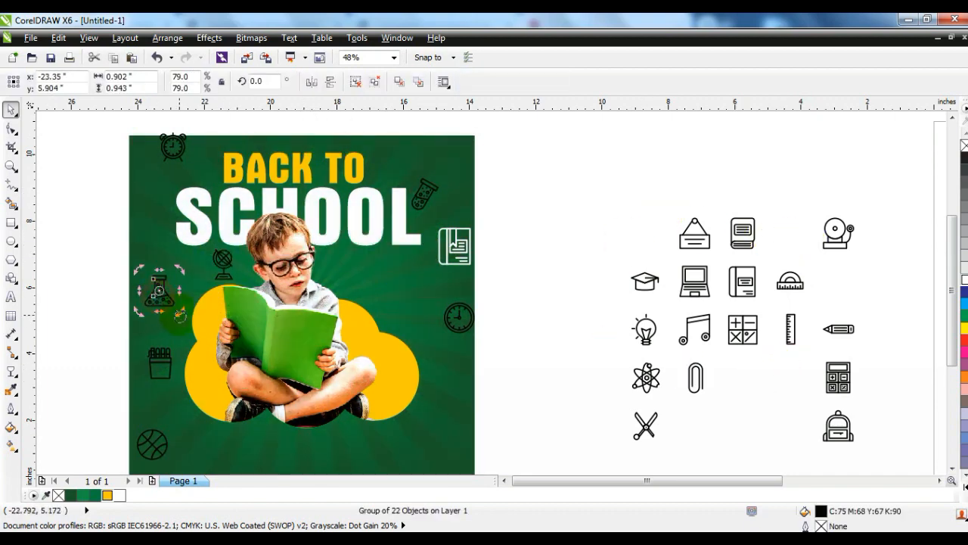
click(833, 382)
mouse_move(836, 331)
mouse_down()
mouse_move(430, 315)
mouse_move(390, 289)
mouse_up()
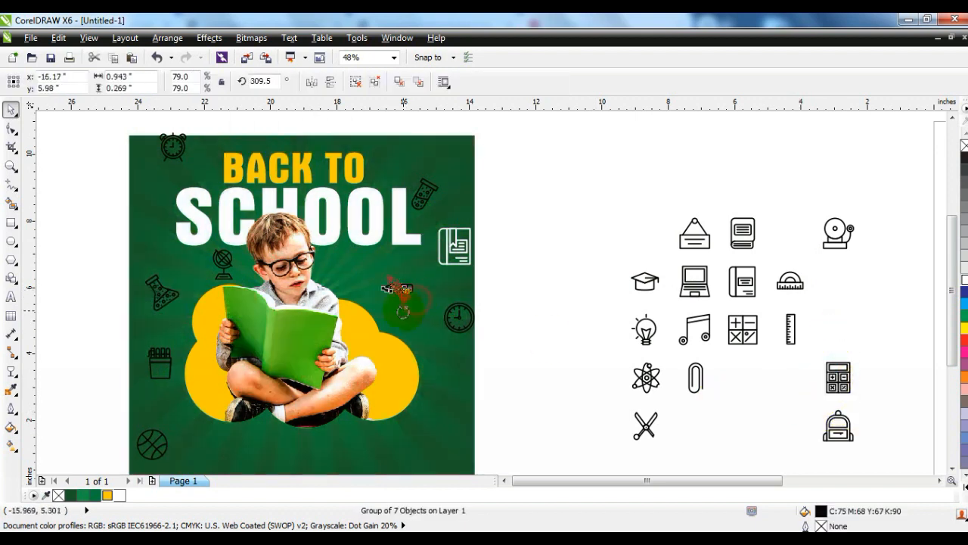
click(560, 305)
Place the graduation cap beside the boy's head, the calculator below the cloud, and the protractor at the square's lower right
mouse_move(642, 280)
mouse_down()
mouse_move(389, 263)
mouse_move(652, 282)
mouse_move(388, 244)
mouse_move(361, 266)
mouse_up()
click(649, 392)
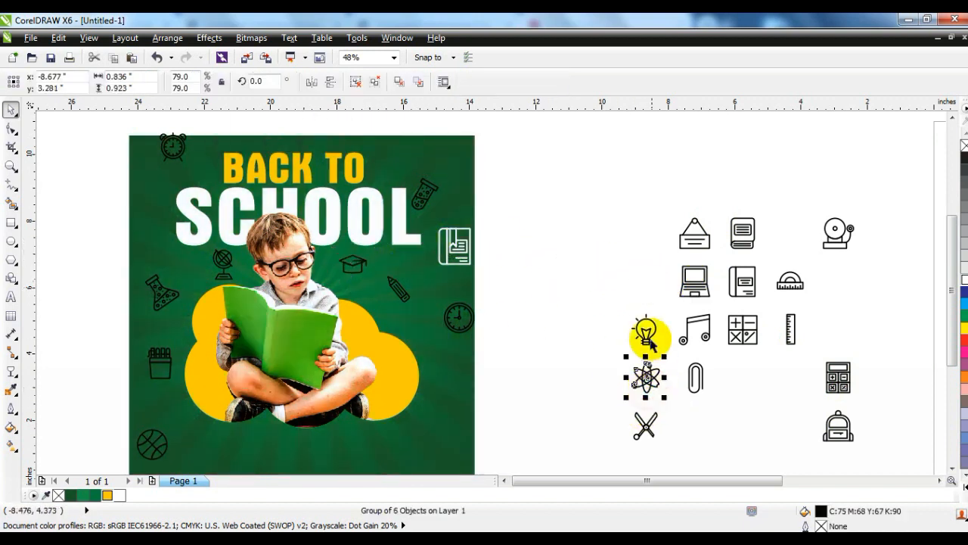
drag(845, 380, 359, 447)
drag(790, 289, 454, 369)
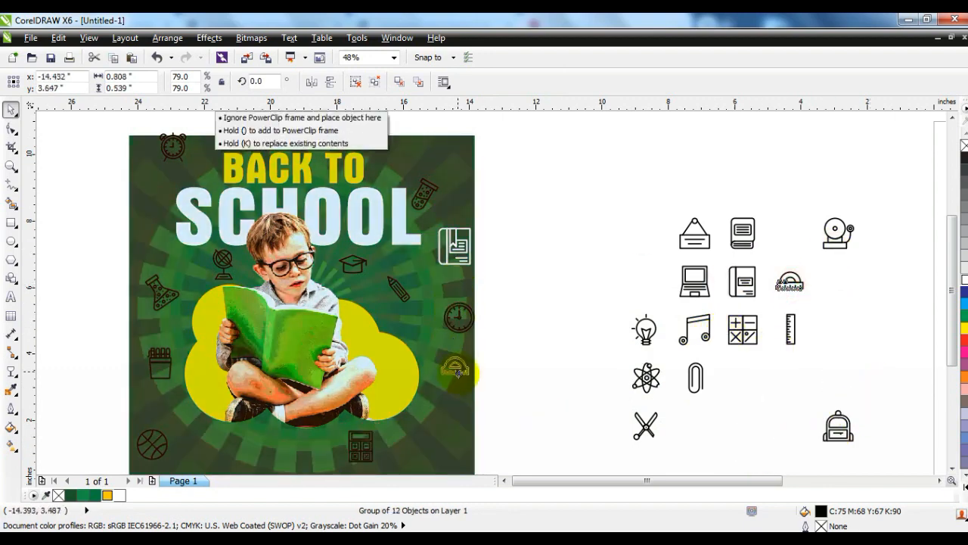
drag(445, 411, 444, 410)
Fill eight of the placed icons with white, excluding the pencil, wall clock, pencil cup and basketball, and apply uniform transparency of 50
shift+click(373, 451)
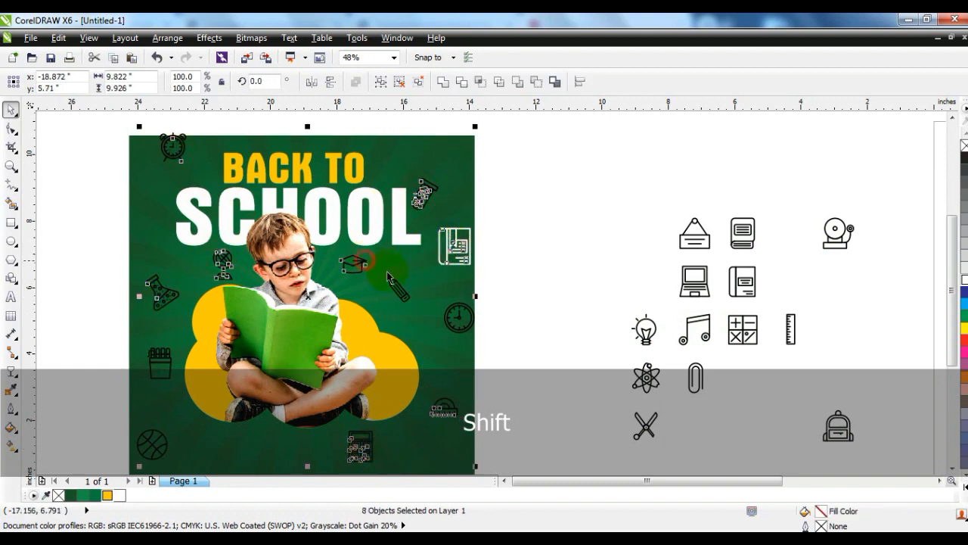
click(118, 497)
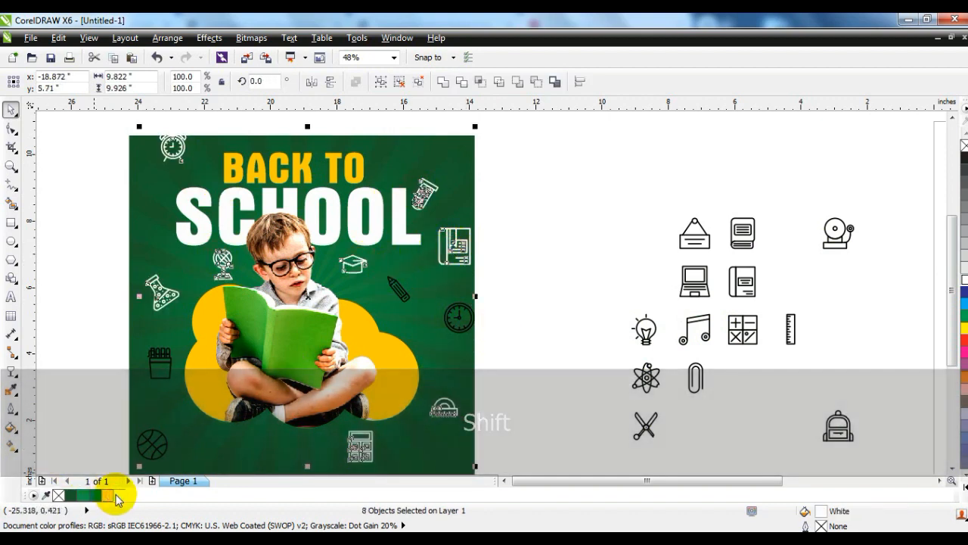
click(11, 371)
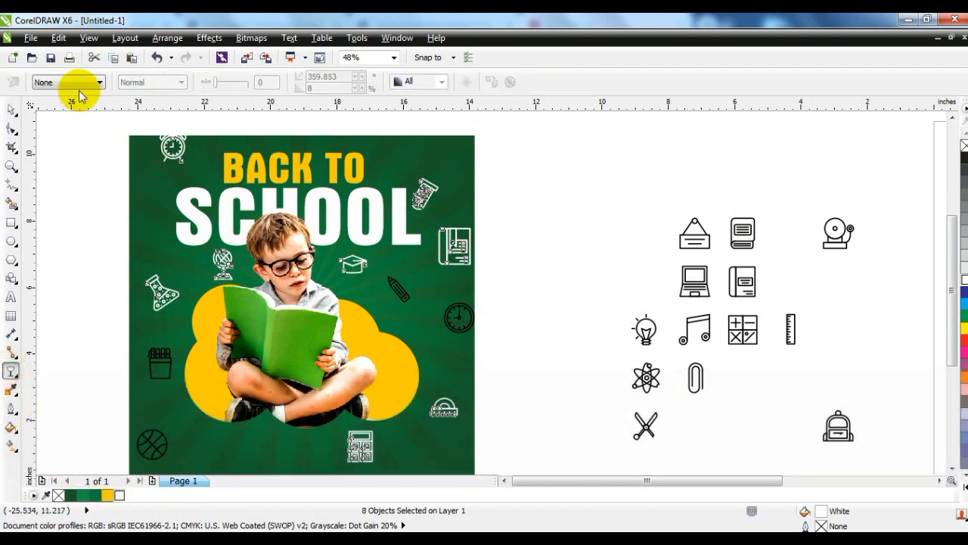
click(76, 85)
click(69, 105)
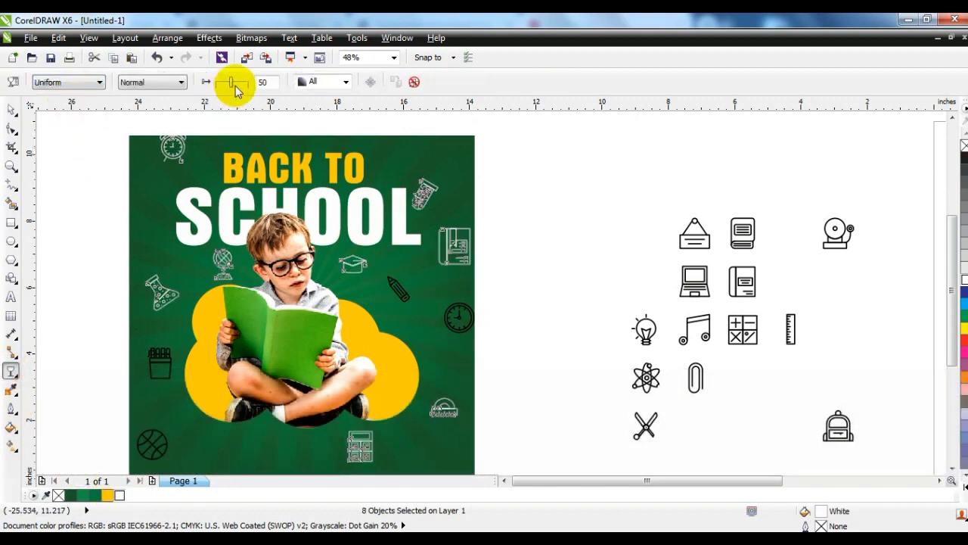
Adjust the uniform transparency of the eight selected white icons and deselect them
drag(241, 88, 246, 87)
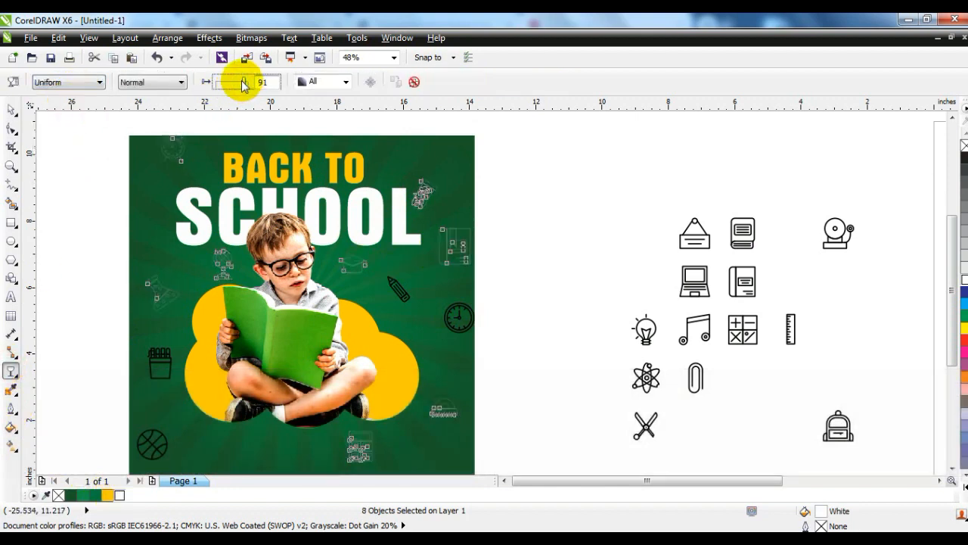
click(12, 110)
click(555, 190)
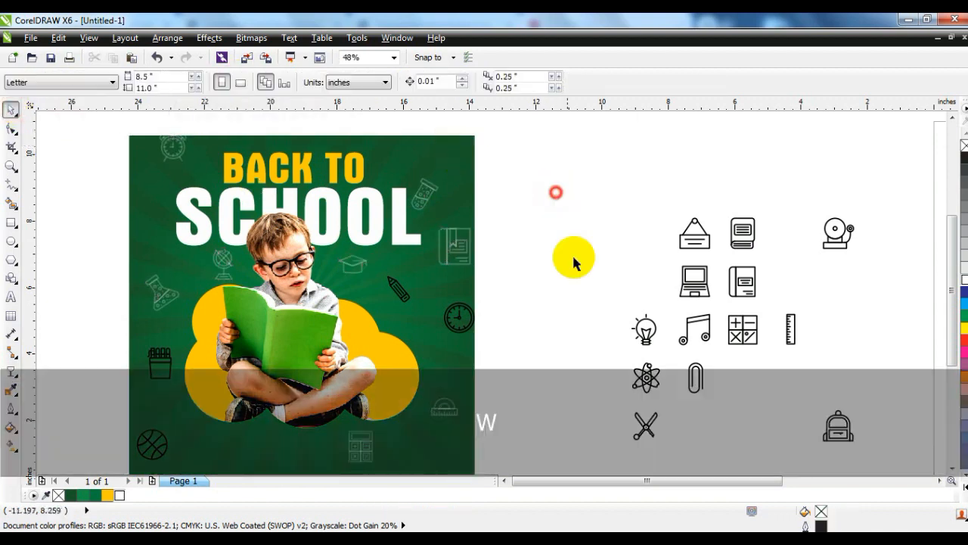
Fill the pencil, wall clock, pencil cup and basketball icons with Deep Yellow and apply uniform transparency of 50
click(397, 287)
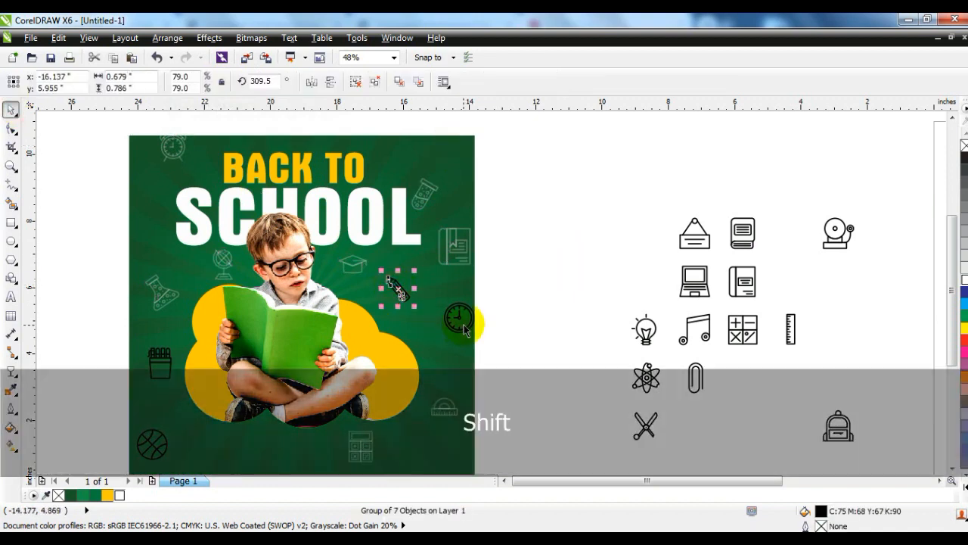
shift+click(459, 319)
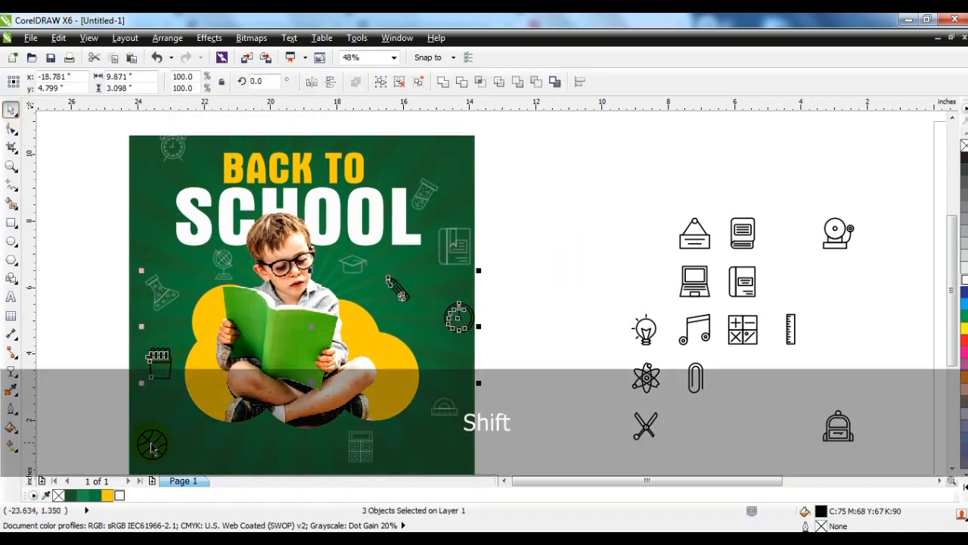
click(107, 496)
click(11, 370)
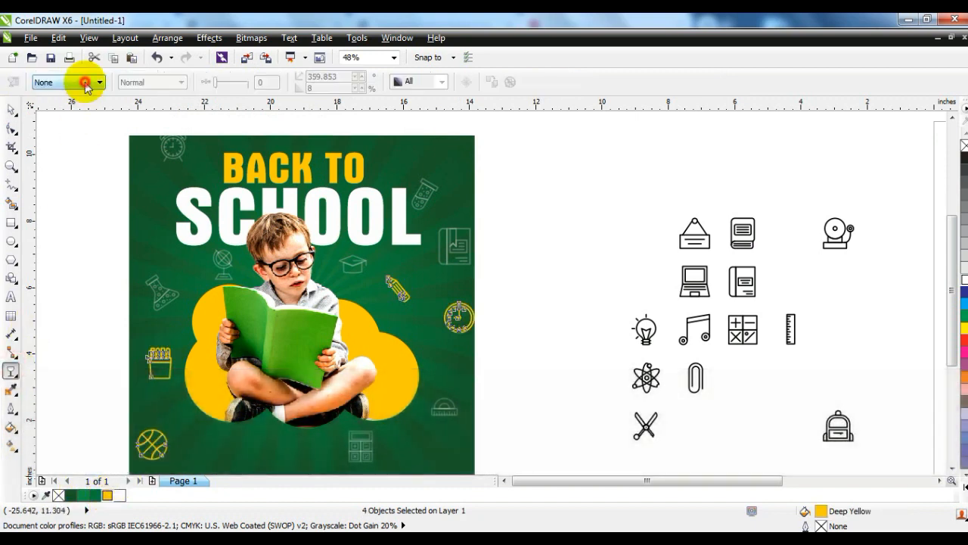
click(86, 81)
click(68, 99)
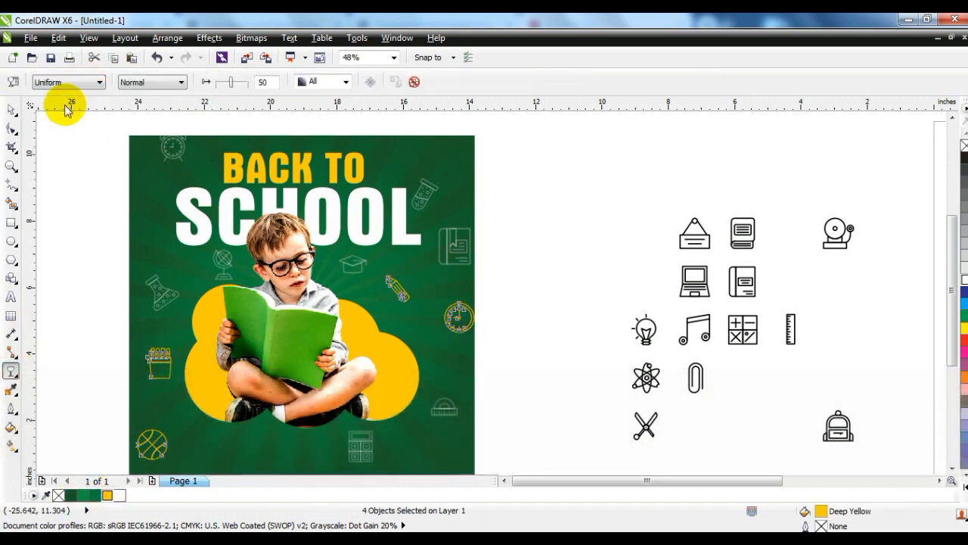
click(11, 112)
click(540, 194)
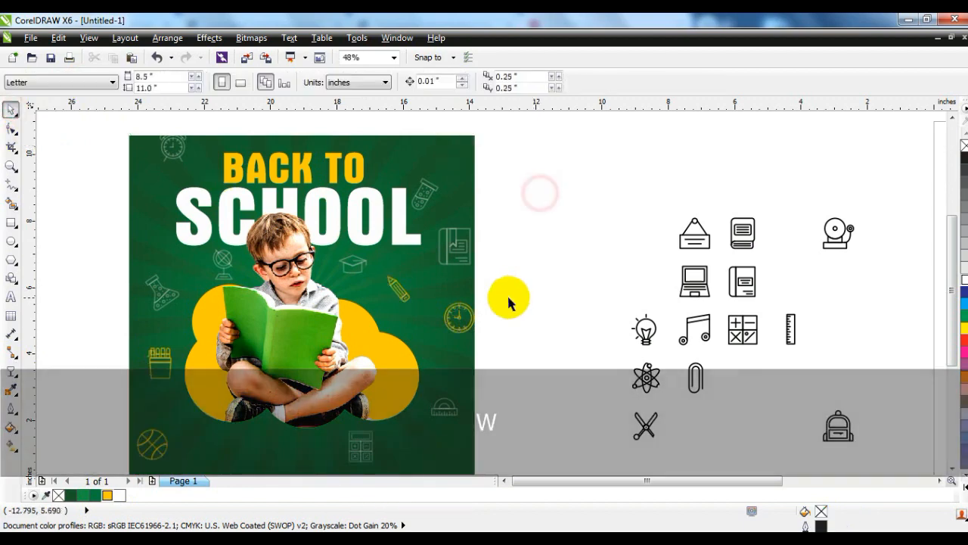
Delete all the unused icons left beside the green square
key(F3)
drag(514, 207, 784, 403)
key(Delete)
Duplicate the yellow cloud PowerClip beside the square, extract its contents, and delete the extracted boy picture
drag(581, 434, 292, 156)
key(shift+F2)
key(Escape)
drag(596, 370, 156, 303)
click(354, 81)
click(137, 220)
key(Delete)
drag(99, 259, 222, 265)
right_click(211, 267)
click(266, 59)
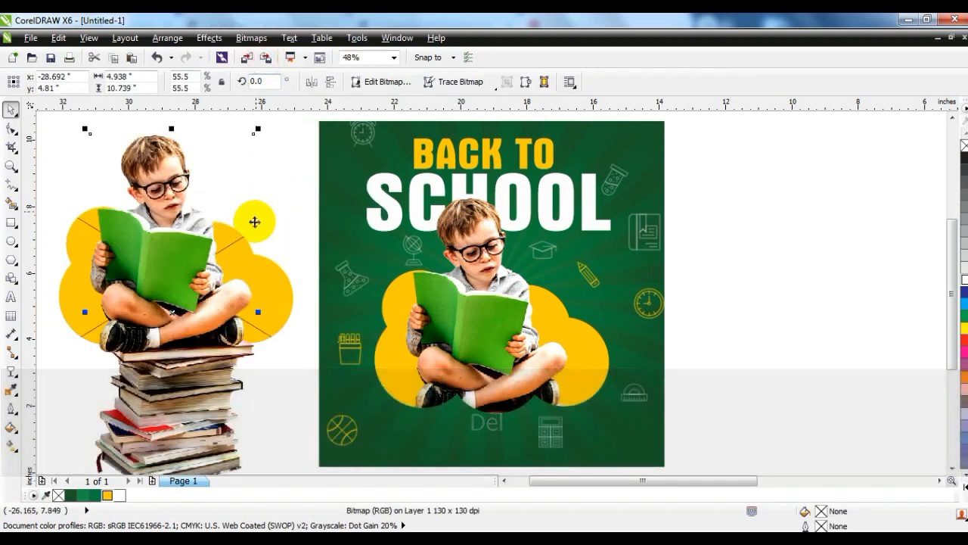
key(Delete)
Set the copied cloud's frame type to None and place it in white, about 2.1 inches wide, at the yellow cloud's left edge
right_click(234, 268)
mouse_move(317, 38)
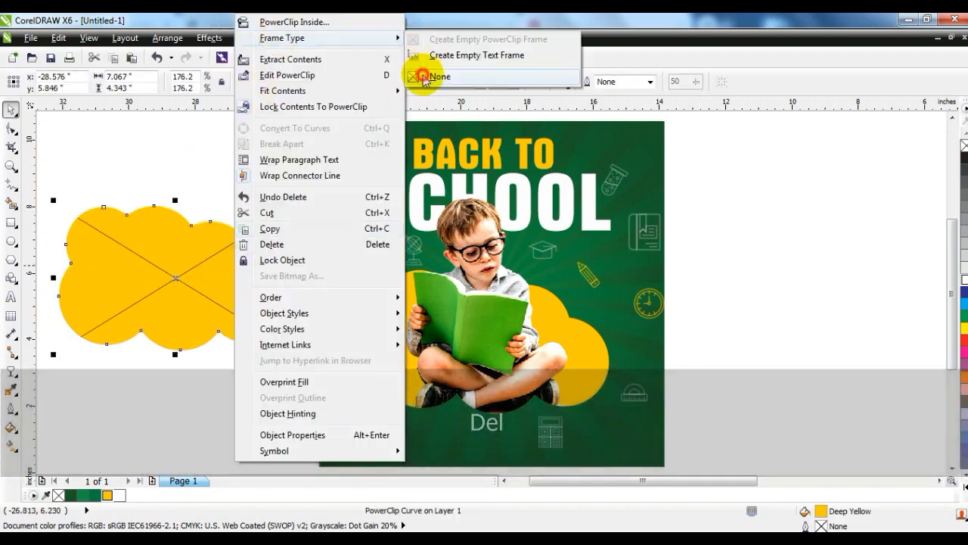
click(439, 75)
drag(298, 353, 212, 311)
click(119, 495)
drag(169, 275, 369, 316)
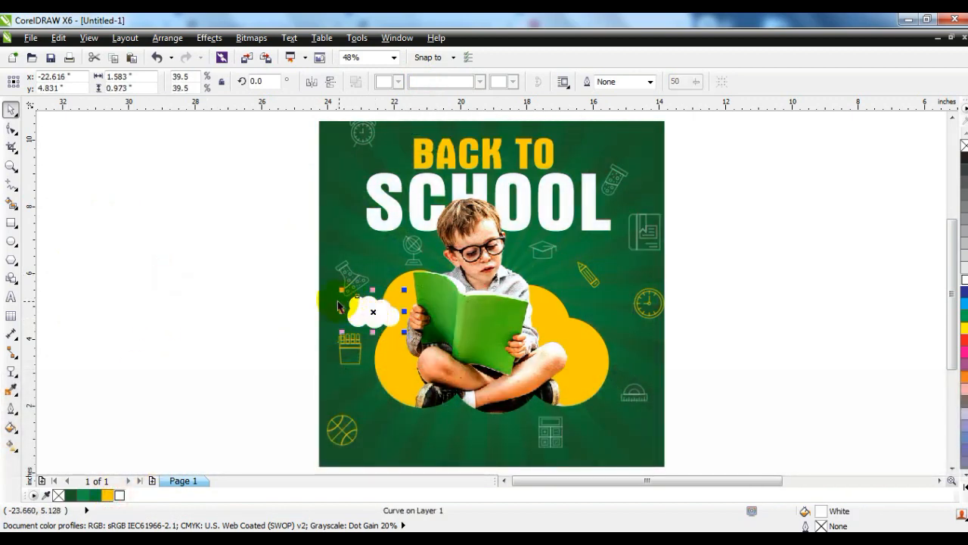
click(367, 308)
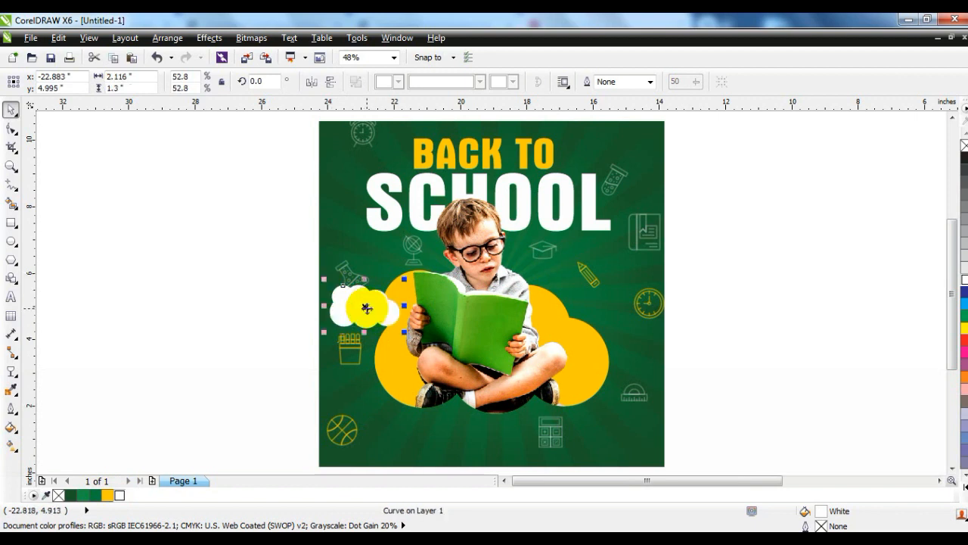
Duplicate the white cloud onto the yellow cloud's right edge, rotate the copy 12.5 degrees and mirror it horizontally
drag(367, 308, 616, 344)
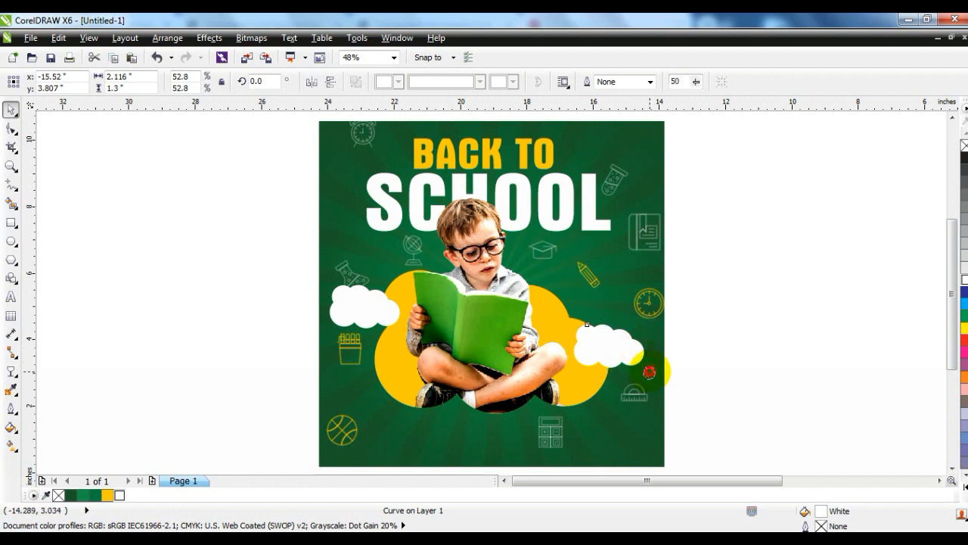
drag(639, 355, 704, 357)
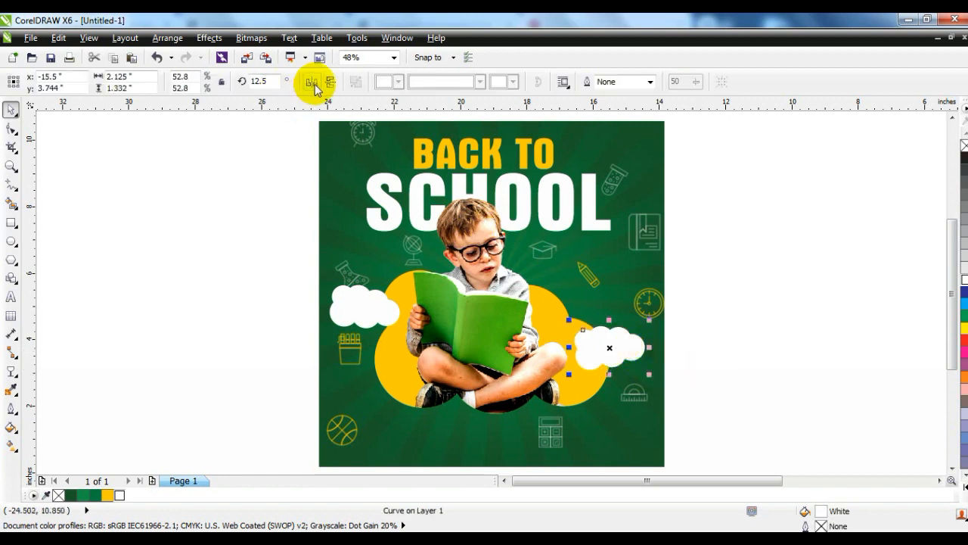
click(772, 343)
drag(629, 349, 627, 348)
click(717, 339)
click(718, 353)
Add the two-line text "UP TO 50% OFF" beside the square in Arial Black at 24 pt
click(9, 168)
drag(236, 221, 707, 459)
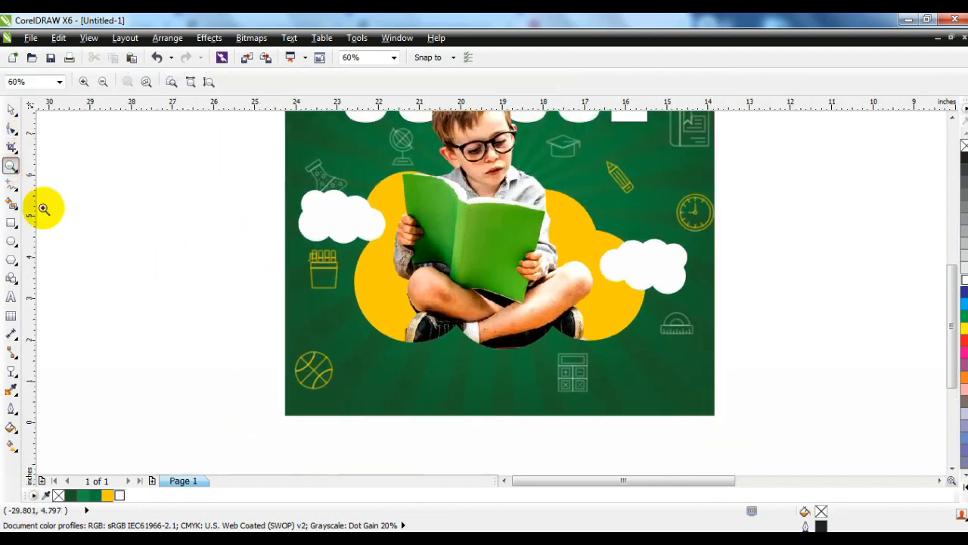
click(15, 296)
click(77, 287)
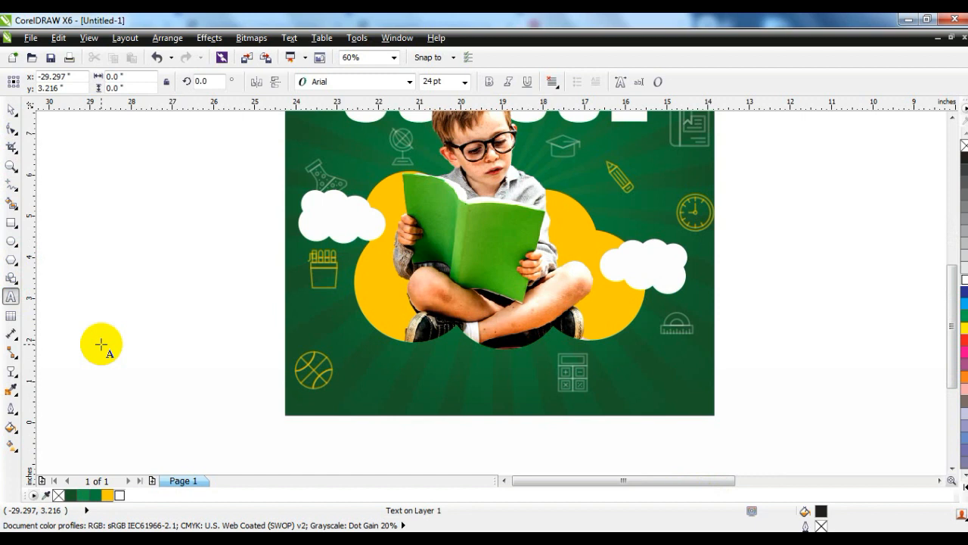
text(UP TO)
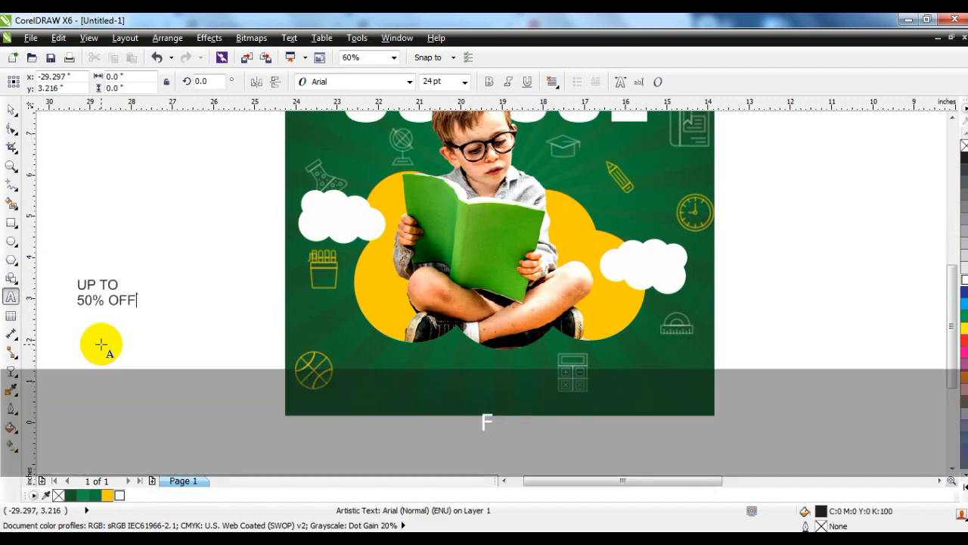
click(12, 110)
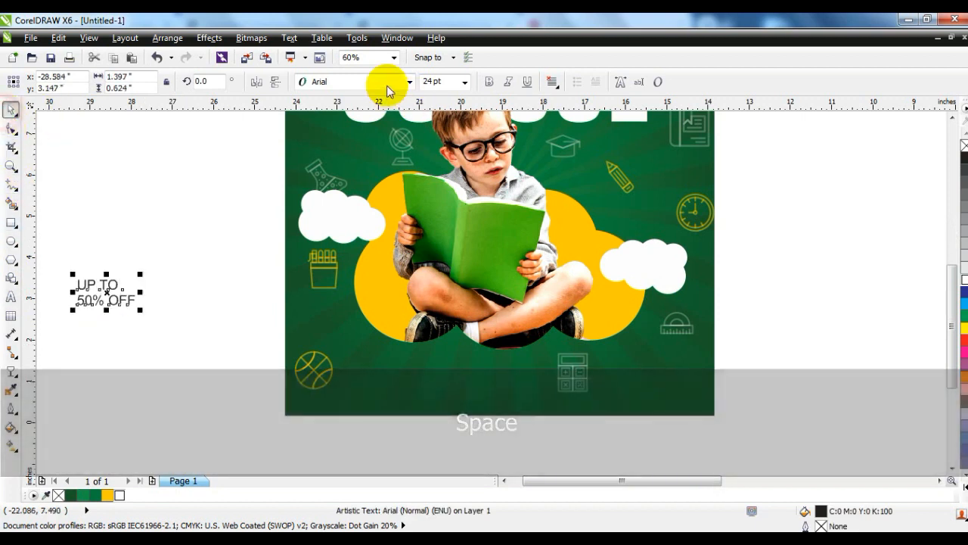
click(393, 82)
click(358, 128)
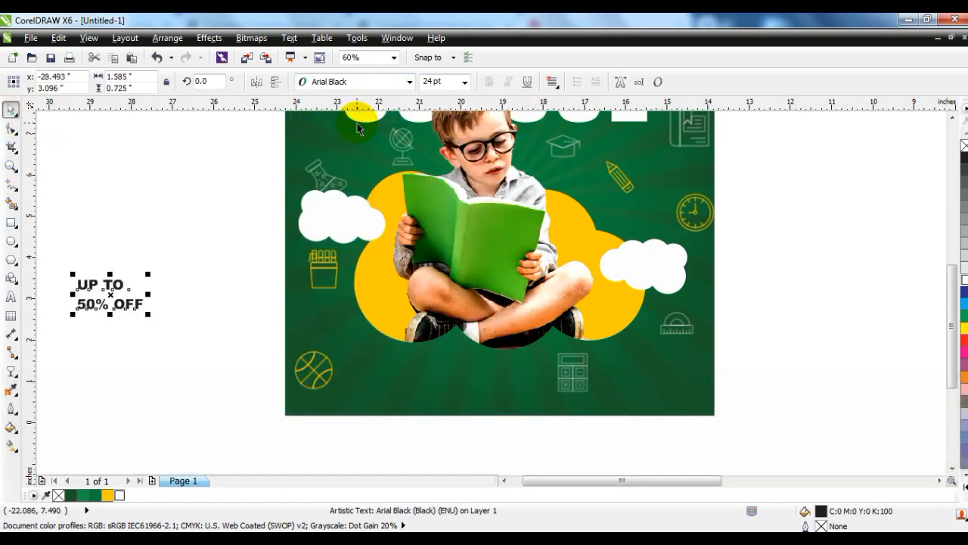
Break the text into separate black lines and place them on the left white cloud, with a copy on the right white cloud
key(ctrl+k)
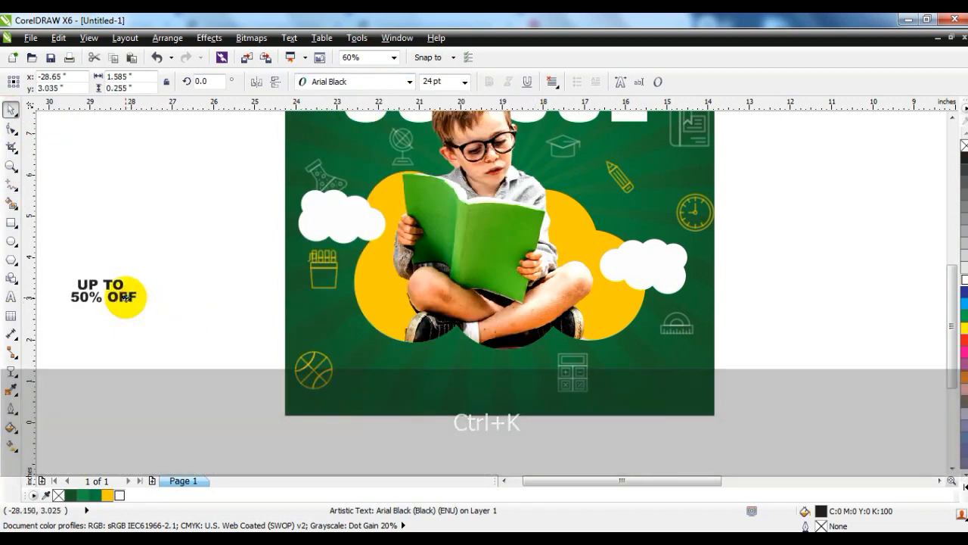
shift+click(120, 292)
click(963, 484)
click(959, 140)
drag(103, 278, 658, 263)
Replace the text copy on the right white cloud with the centre-aligned two-line text "ENROLL NOW"
key(Delete)
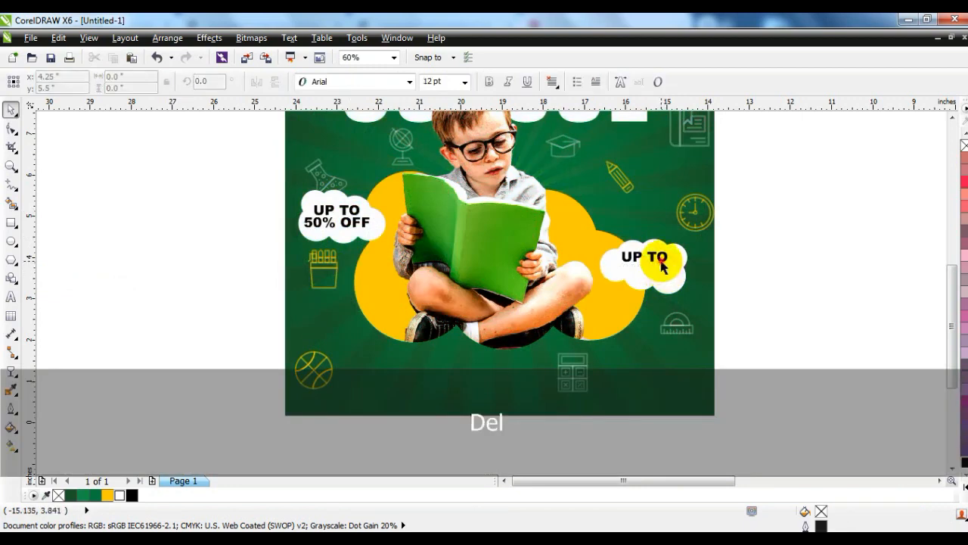
key(shift+Home)
text(E)
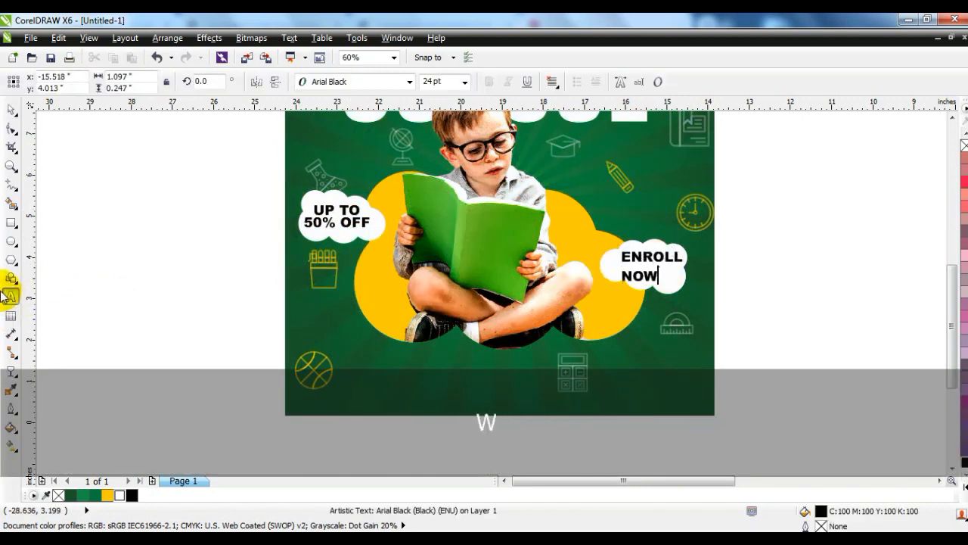
click(552, 81)
click(582, 132)
click(11, 109)
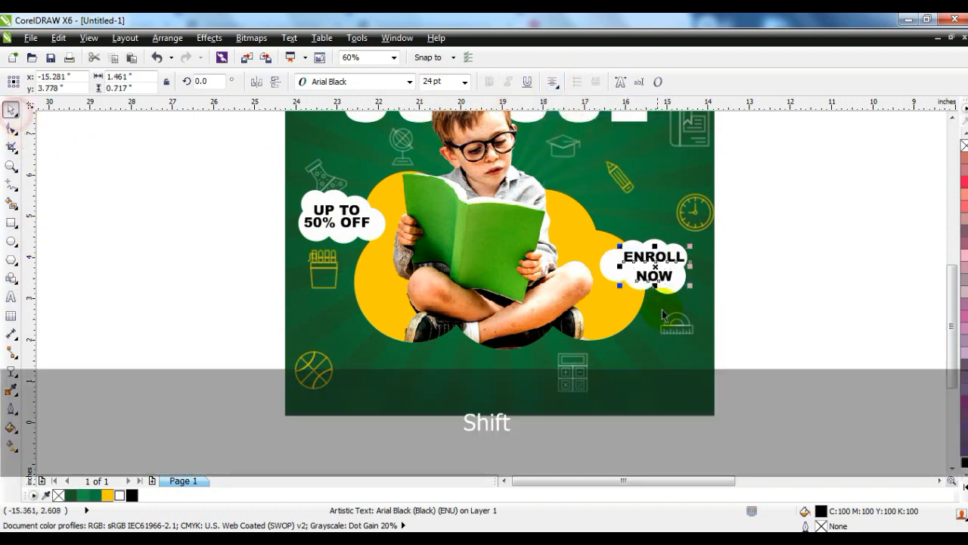
Centre the "ENROLL NOW" text horizontally on its white cloud
shift+click(679, 290)
key(c)
click(758, 280)
click(679, 374)
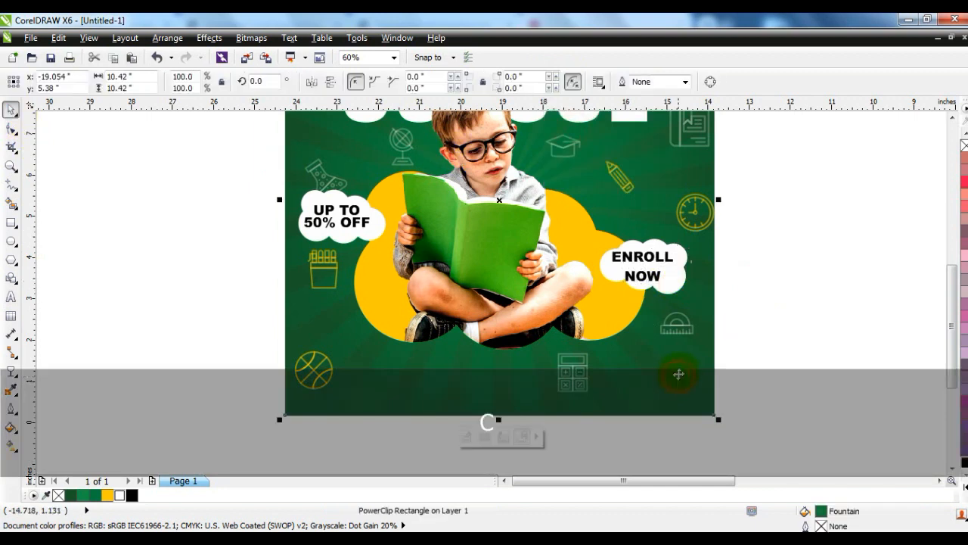
key(shift+F2)
key(Escape)
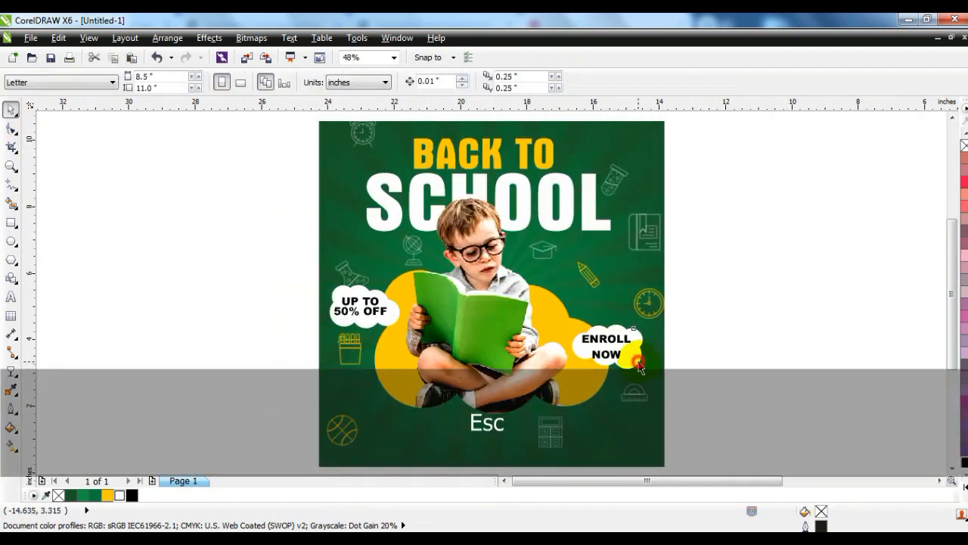
Add drop shadows to the two white clouds and the boy's PowerClip, and break the shadows apart from their objects
click(639, 367)
shift+click(395, 309)
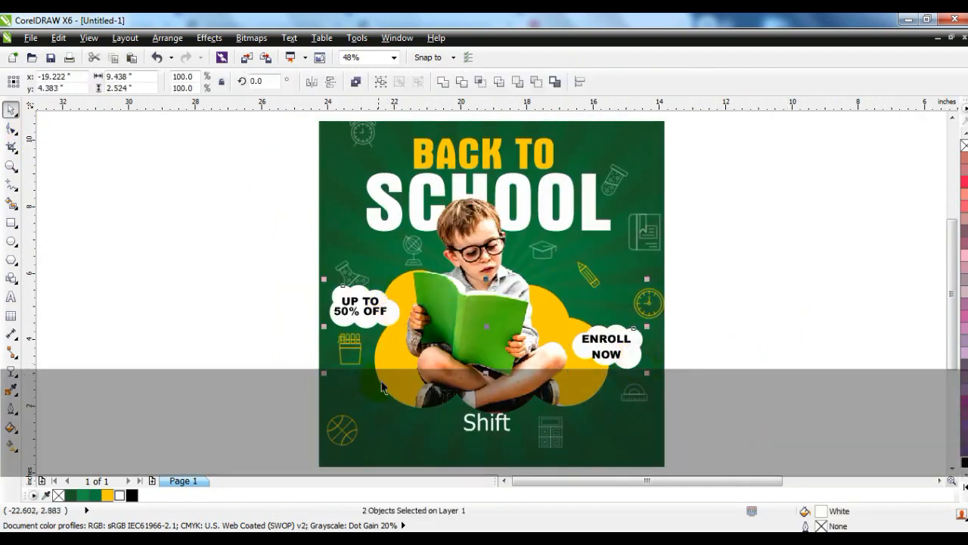
key(Delete)
key(ctrl+z)
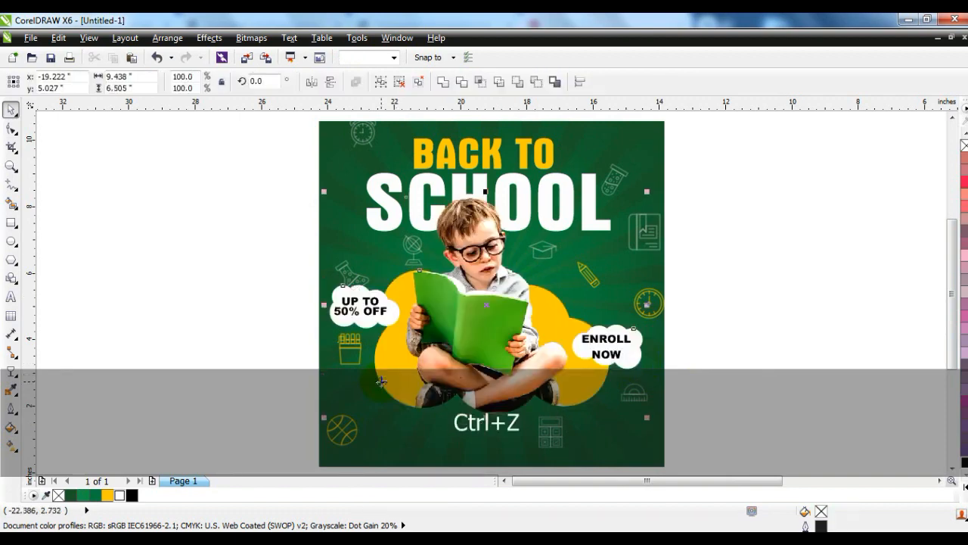
key(shift+F2)
click(19, 377)
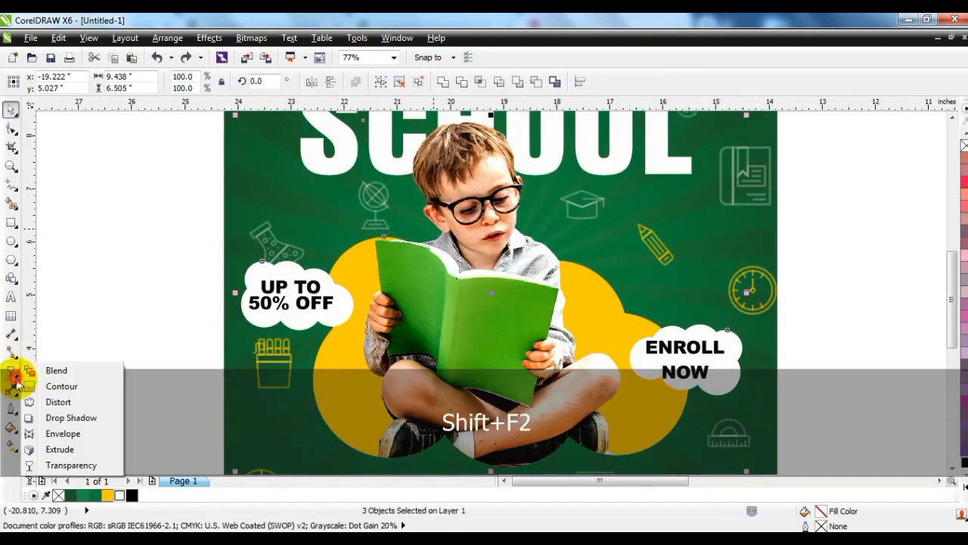
click(65, 417)
drag(489, 196, 492, 469)
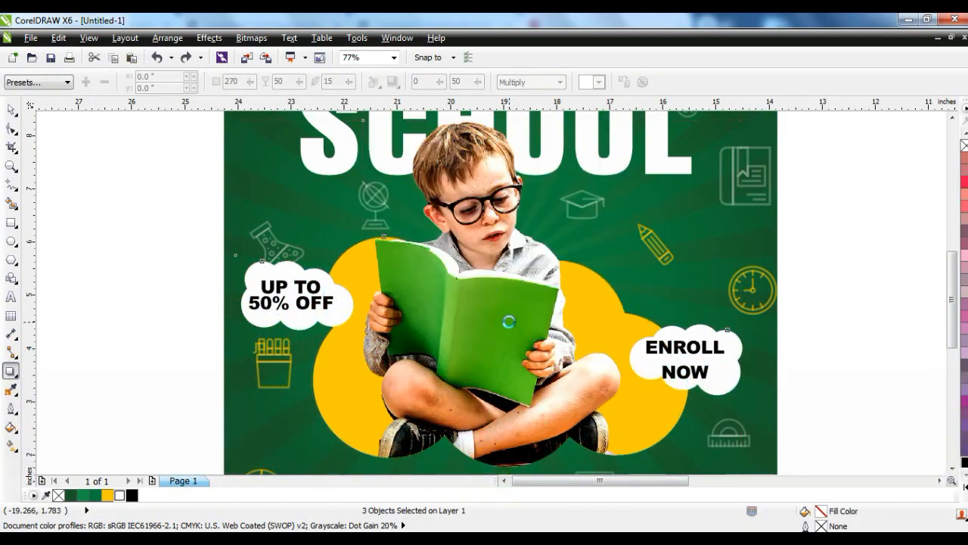
click(167, 38)
click(195, 198)
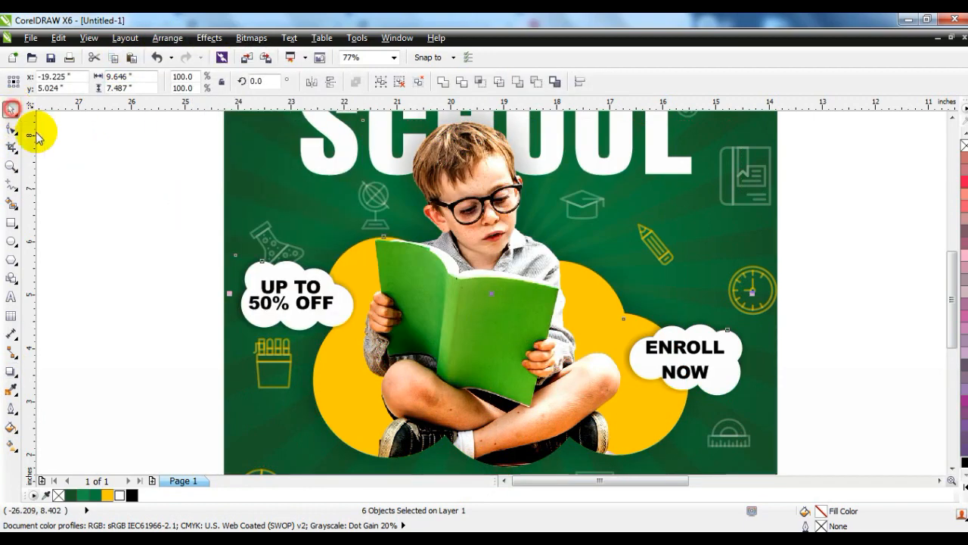
Examine the whole design in a full-screen preview
key(F3)
key(Escape)
drag(384, 324, 179, 149)
key(shift+F2)
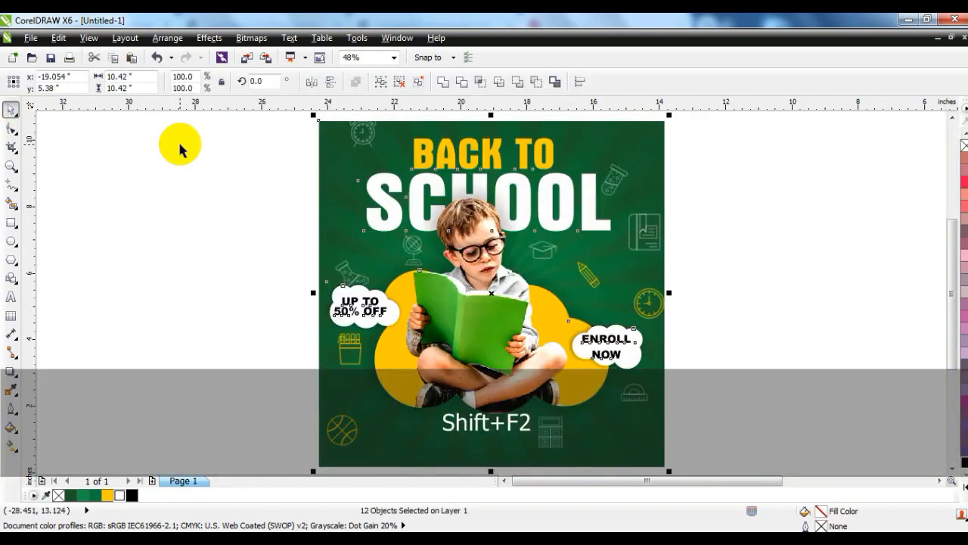
key(F9)
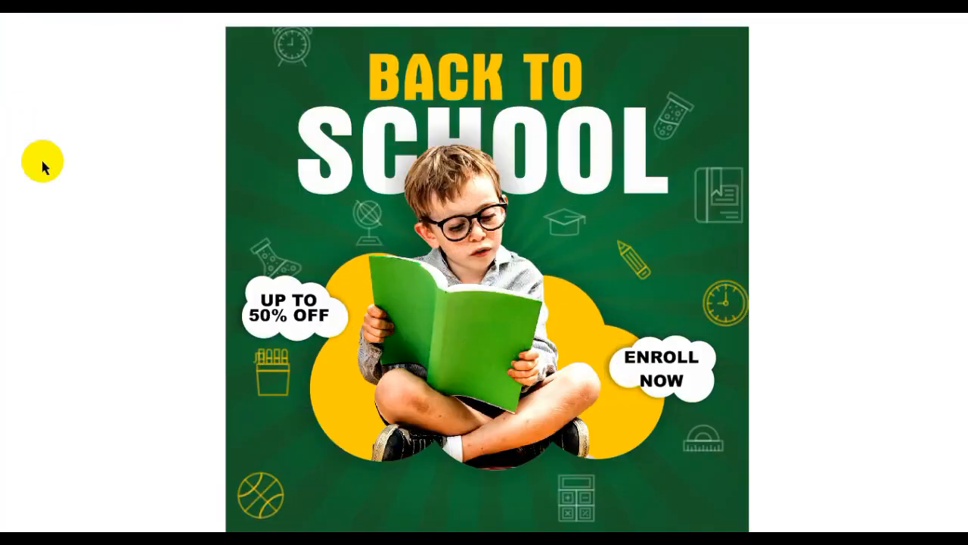
key(F9)
click(214, 250)
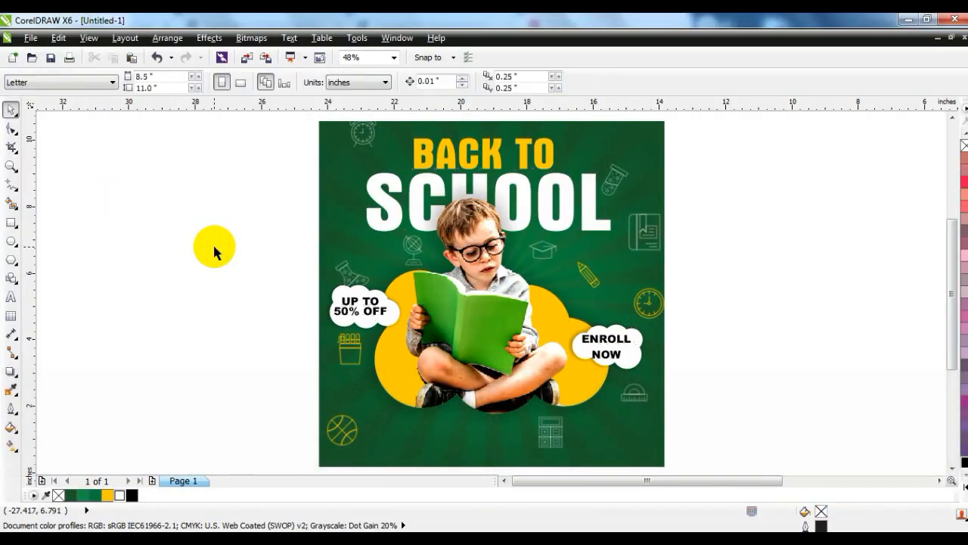
click(12, 166)
drag(285, 263, 728, 477)
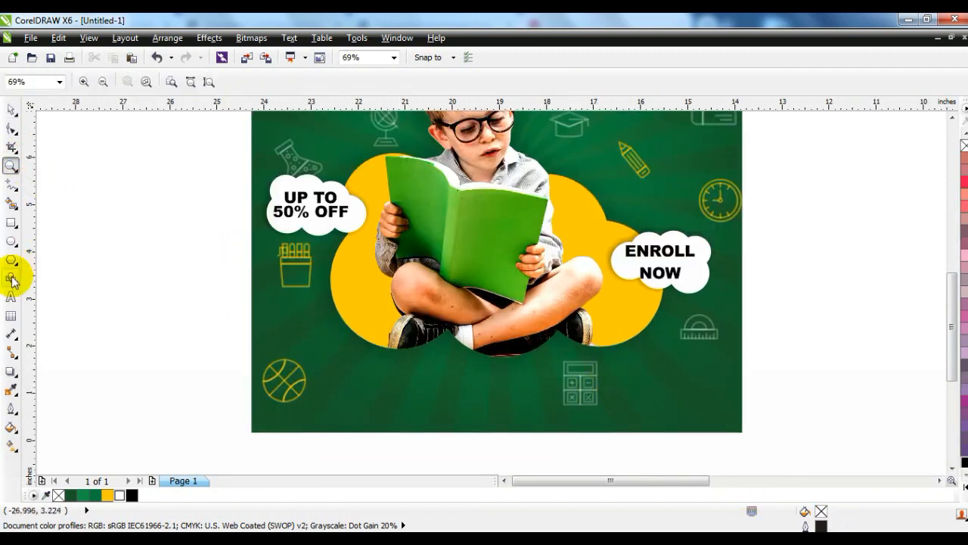
click(11, 297)
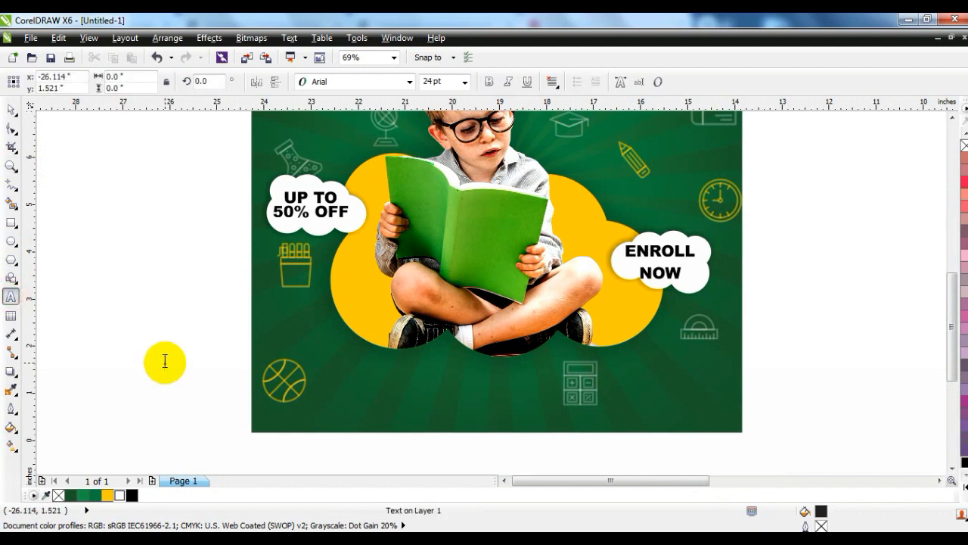
click(164, 362)
text(www)
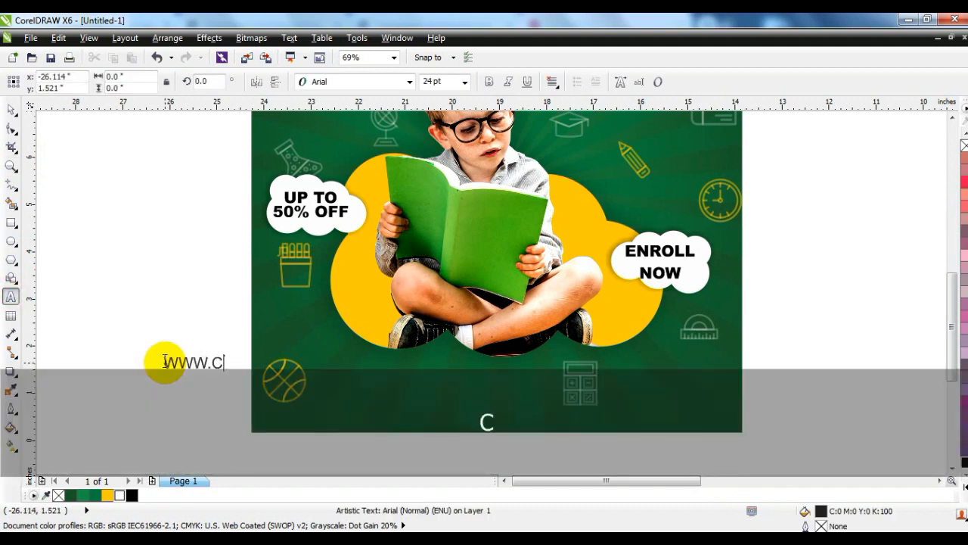
text(.CHILDEDUCATION.COM)
click(10, 110)
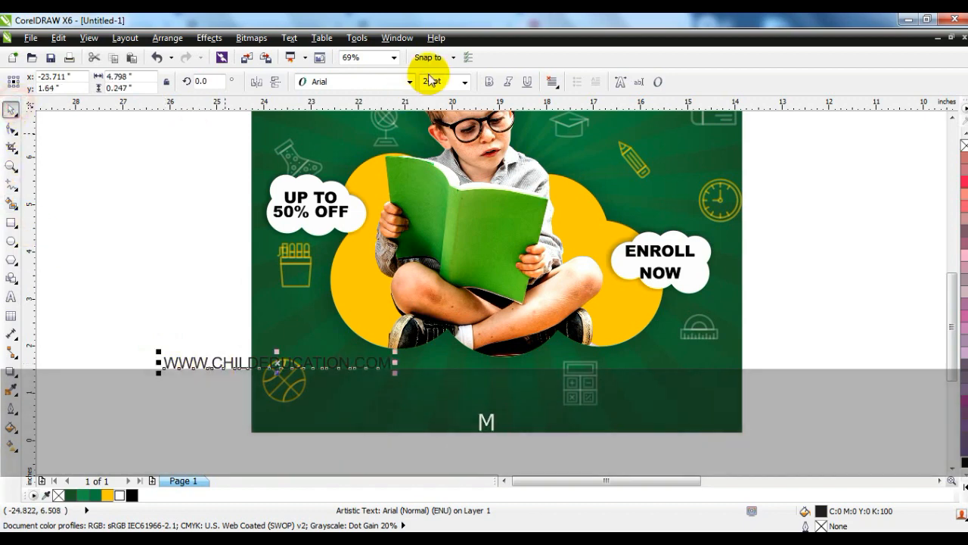
Make the website address bold and white, scale it to about 3.3 inches wide, and centre it horizontally near the design's bottom edge
click(488, 82)
drag(397, 375, 548, 418)
shift+click(608, 425)
key(c)
click(556, 452)
click(539, 422)
click(119, 495)
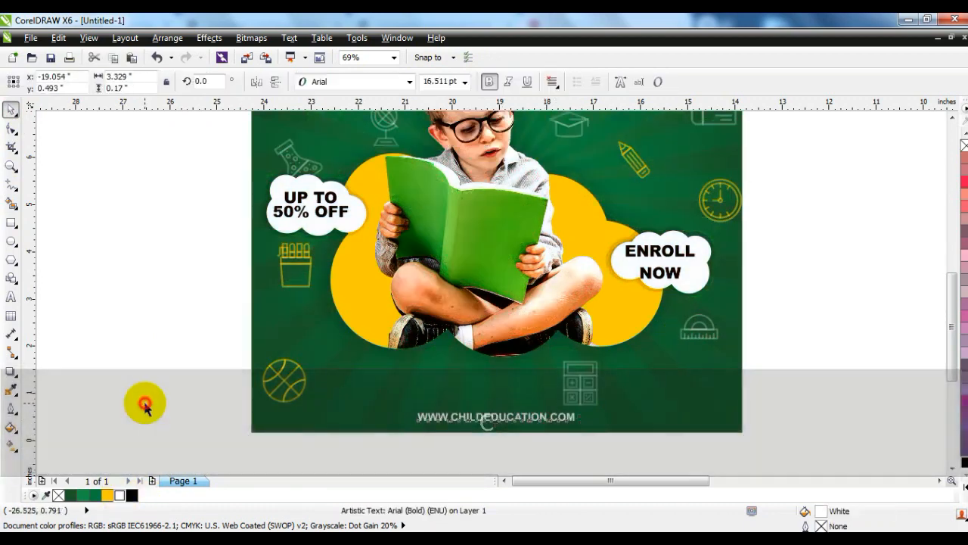
click(807, 431)
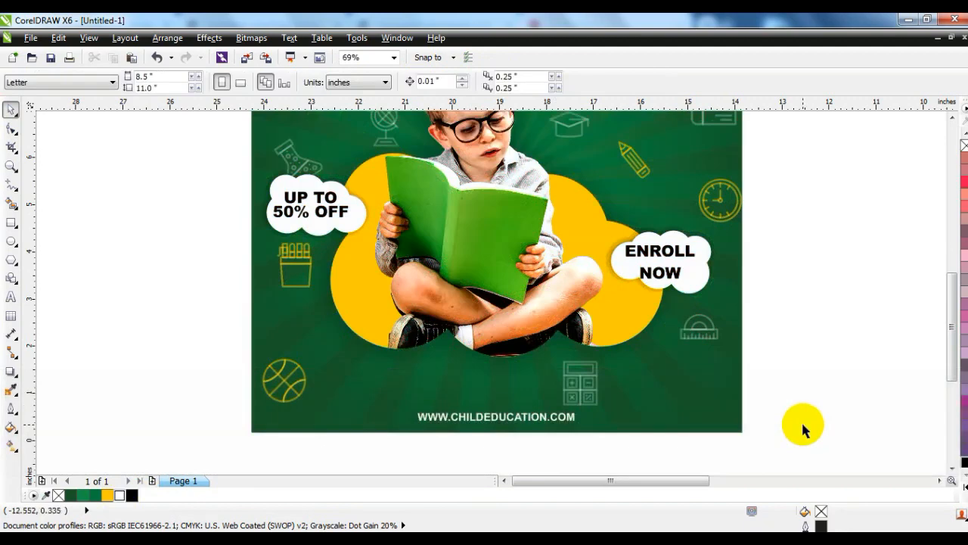
Select the whole design and place a duplicate of it to the left of the original
click(693, 391)
key(shift+F2)
key(F3)
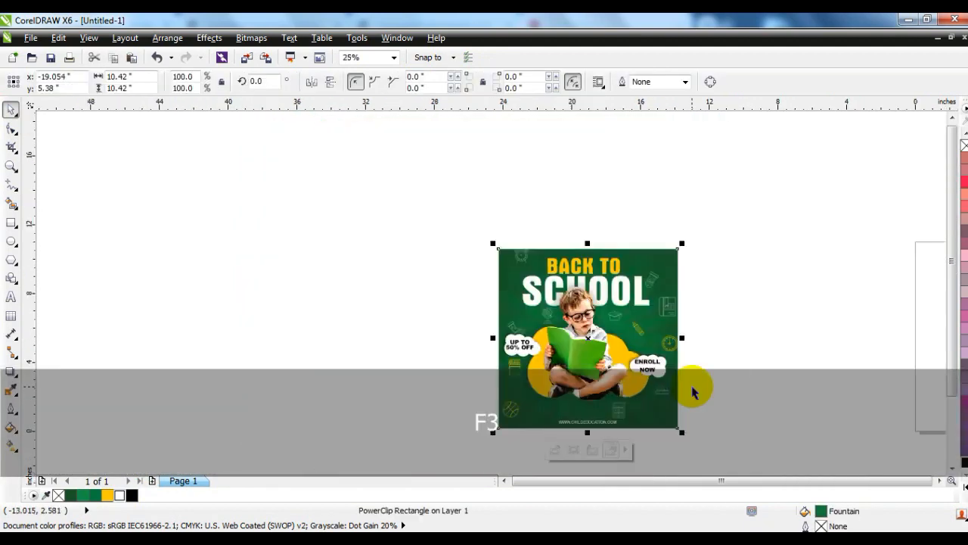
key(Escape)
drag(732, 452, 406, 169)
key(shift+F2)
scroll(551, 217, down, 2)
drag(552, 217, 366, 217)
right_click(365, 217)
click(407, 334)
Recolour the radial fountain fill of the duplicate's background with red at the centre and black at the outer edge
click(382, 234)
key(shift+F2)
key(g)
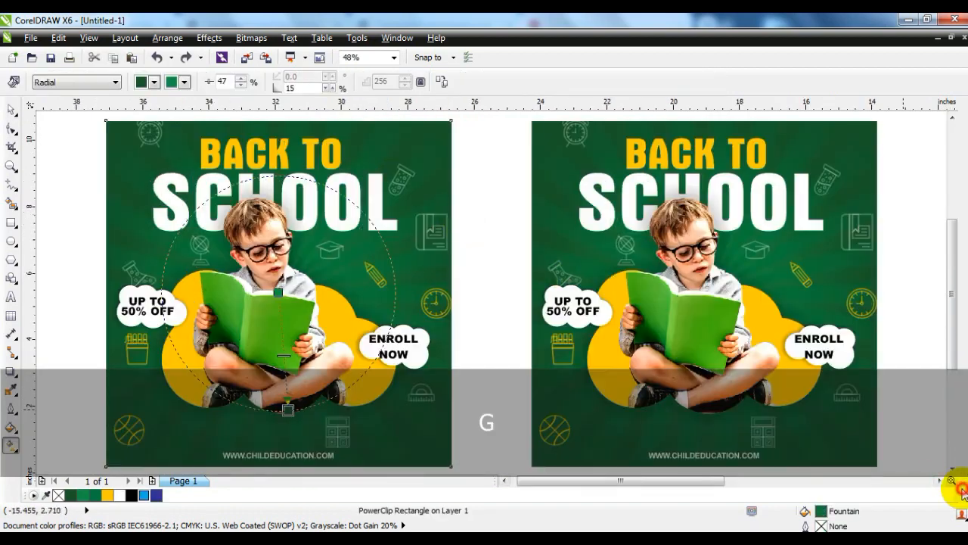
click(962, 491)
drag(962, 143, 288, 411)
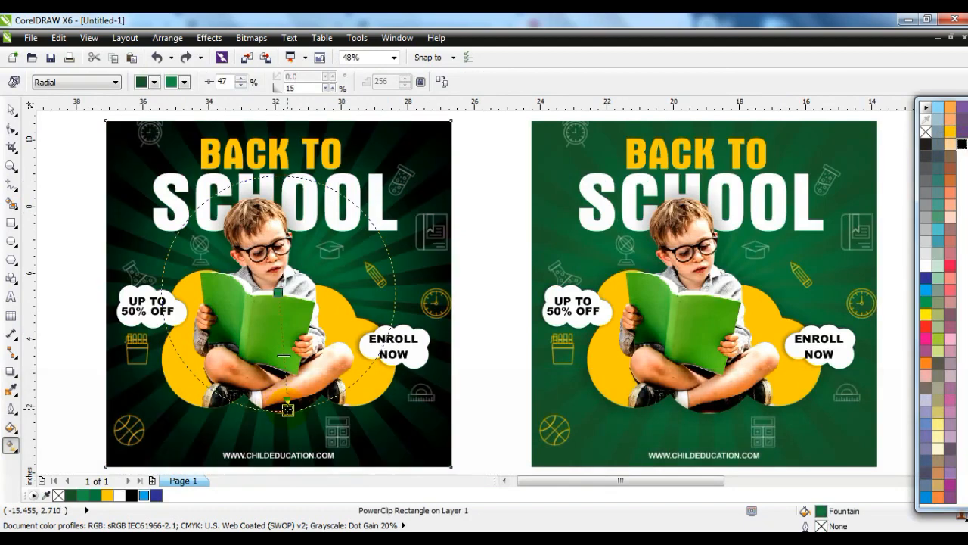
drag(926, 327, 278, 291)
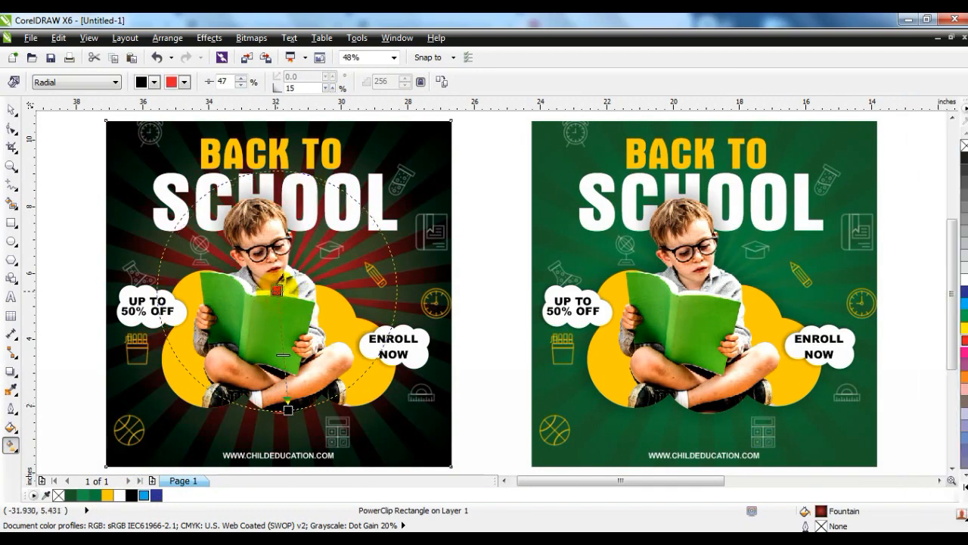
Edit the contents of the duplicate's background PowerClip and recolour the sunburst rays red
click(12, 111)
right_click(451, 171)
click(467, 75)
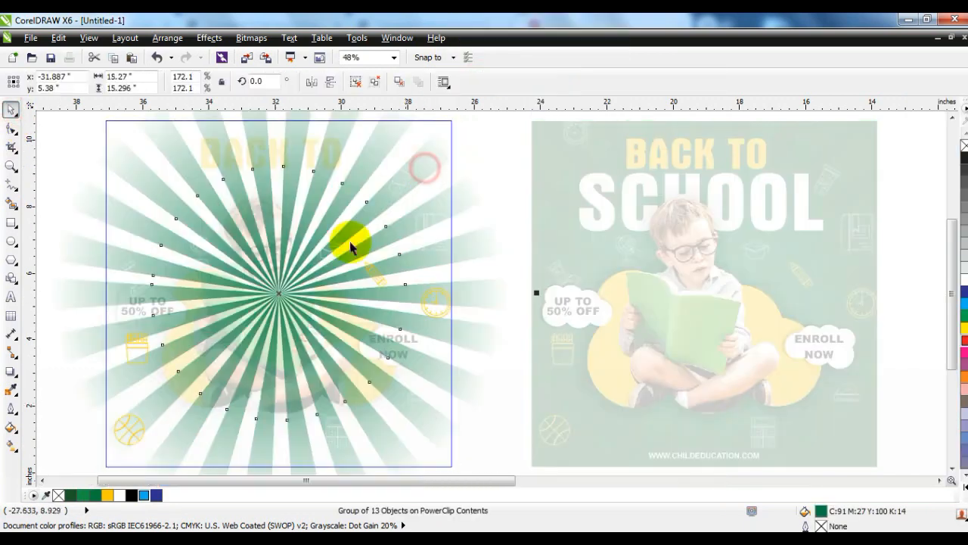
click(964, 345)
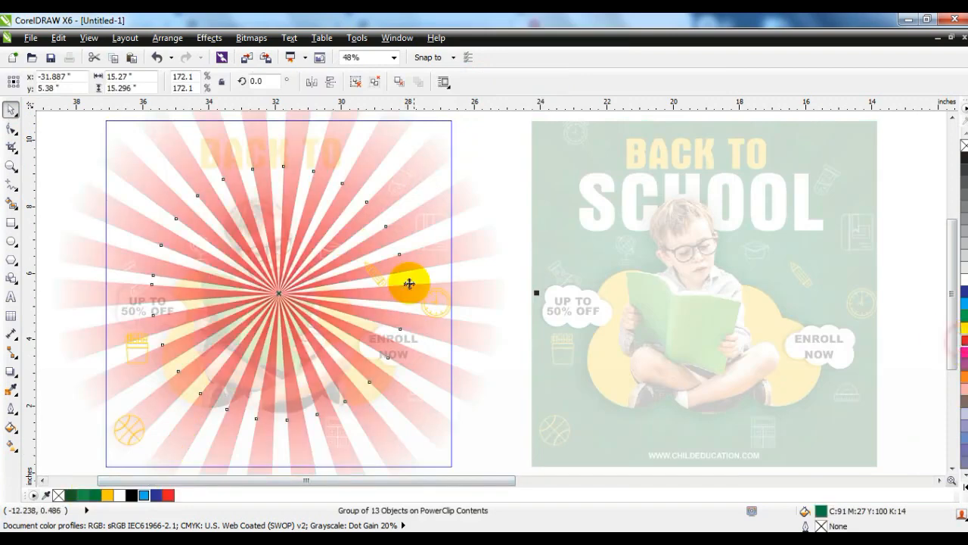
key(f)
Widen the radial fill on the duplicate's background beyond its edges, with midpoint 22 and edge pad 0, confining black to the corners
key(g)
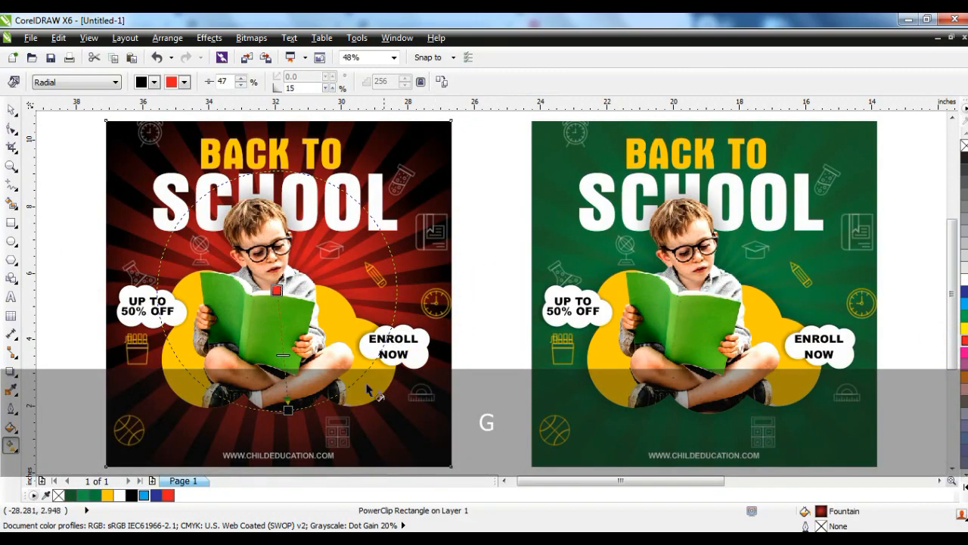
key(F3)
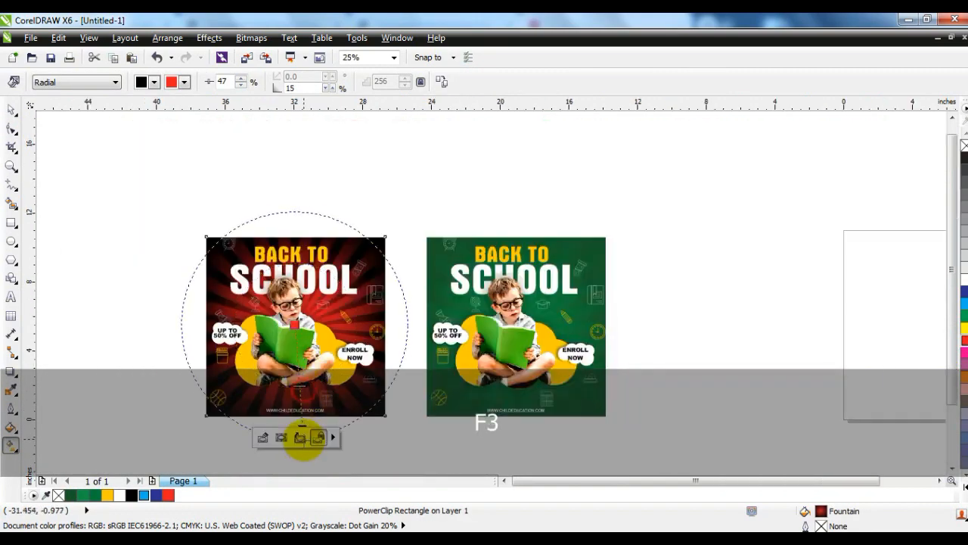
drag(301, 388, 301, 419)
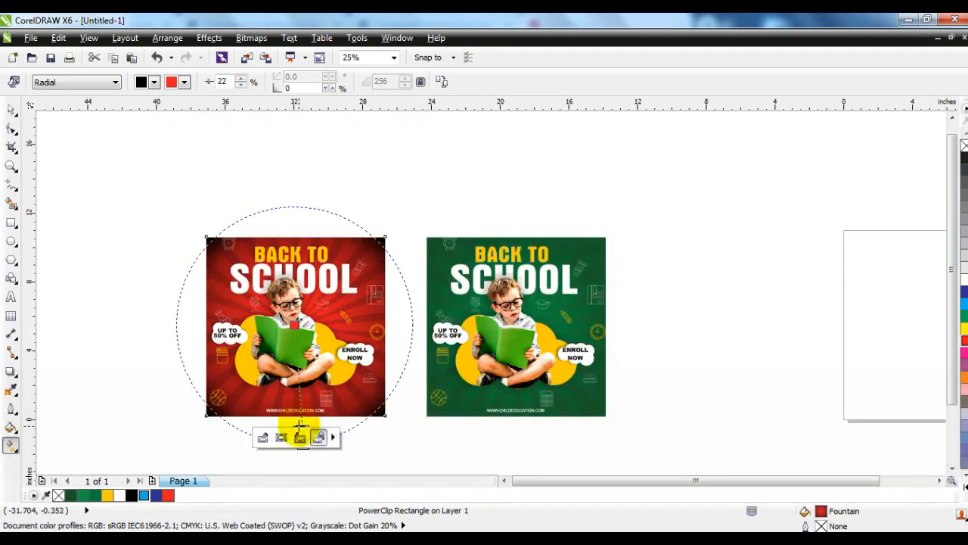
click(10, 109)
Examine the red design up close and compare both colour versions side by side in a full-screen preview
drag(111, 180, 426, 432)
key(shift+F2)
key(Escape)
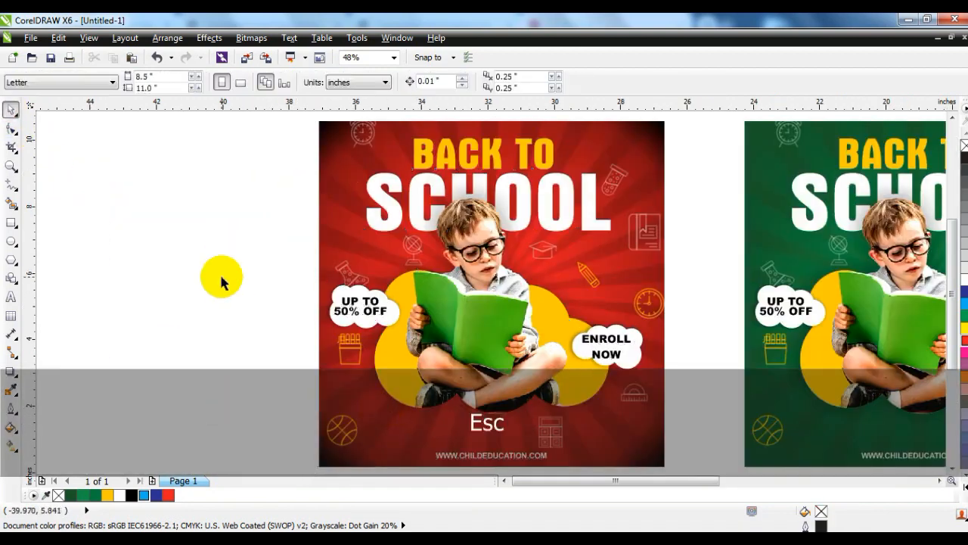
click(698, 296)
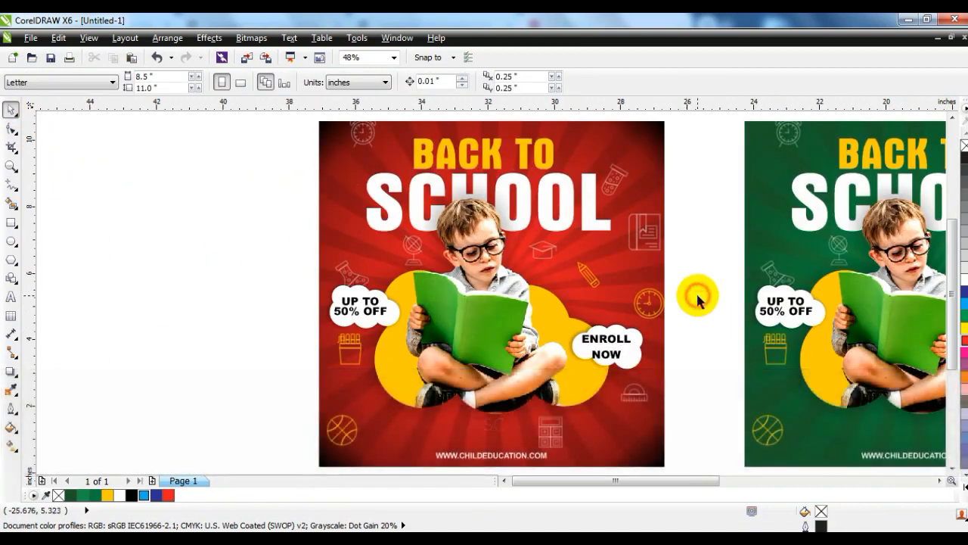
key(F3)
key(Escape)
drag(421, 153, 880, 401)
key(shift+F2)
key(Escape)
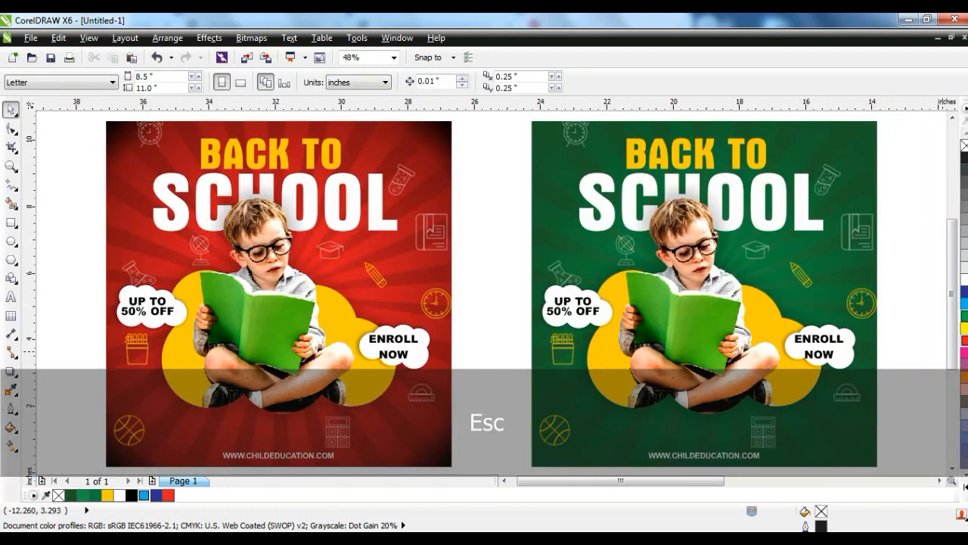
key(F9)
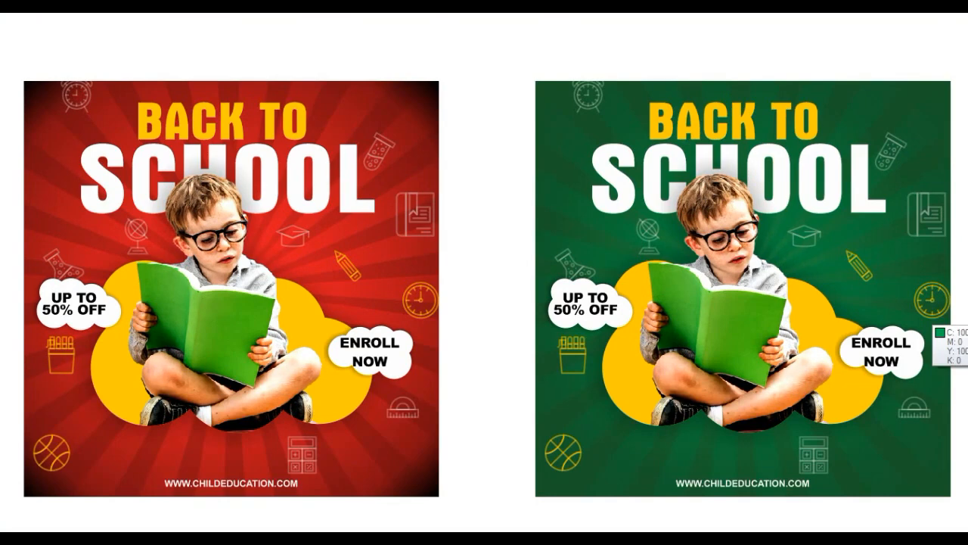